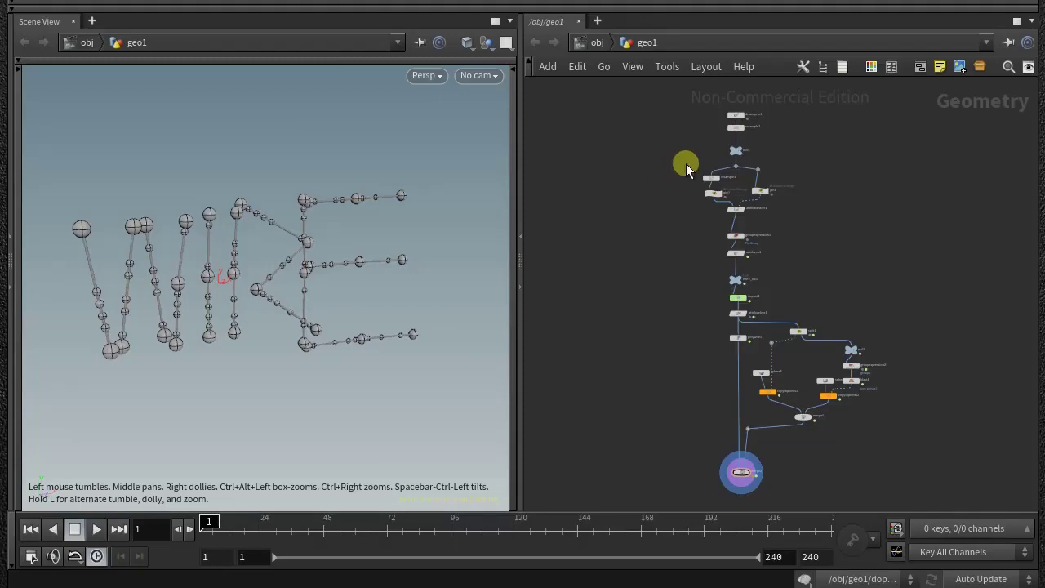
# - Orbit the WIRE skeleton and reset the view to frame it
pyautogui.moveTo(370, 329)
pyautogui.mouseDown()
pyautogui.moveTo(280, 355)
pyautogui.moveTo(172, 362)
pyautogui.moveTo(411, 259)
pyautogui.moveTo(270, 267)
pyautogui.mouseUp()
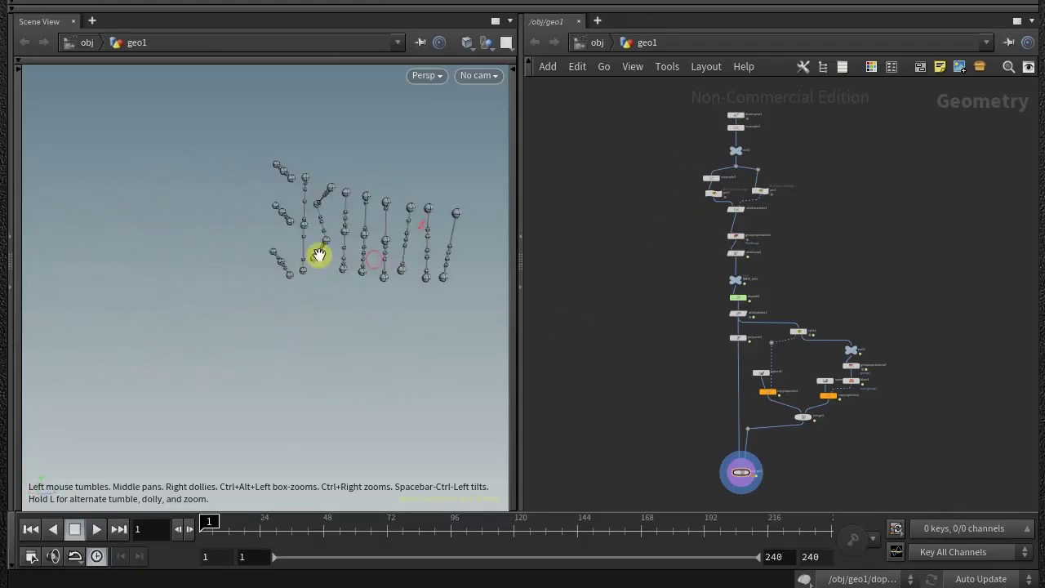
pyautogui.moveTo(360, 204)
pyautogui.mouseDown()
pyautogui.moveTo(460, 285)
pyautogui.moveTo(248, 257)
pyautogui.mouseUp()
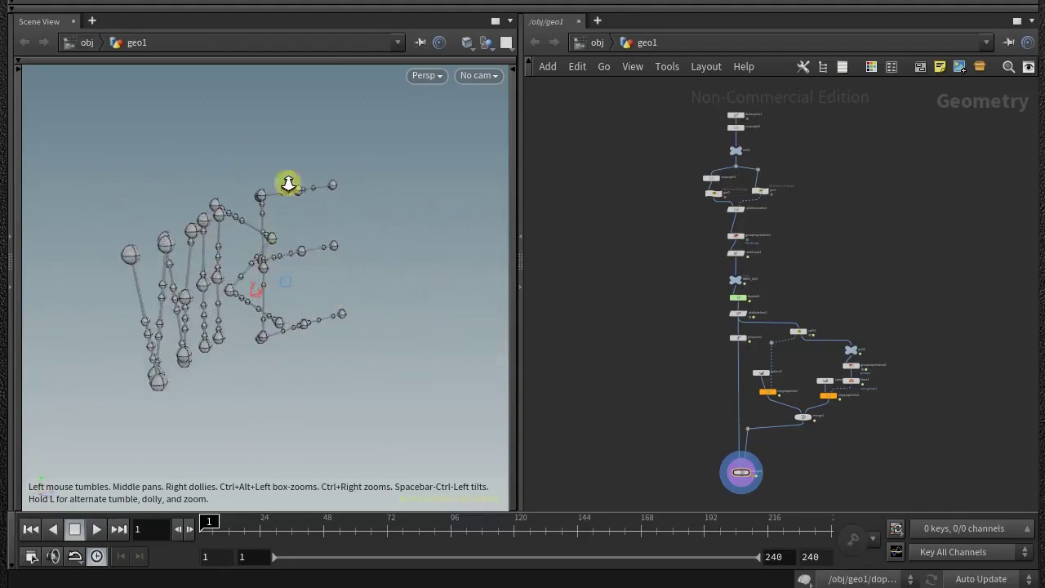
pyautogui.moveTo(288, 183)
pyautogui.mouseDown()
pyautogui.moveTo(322, 282)
pyautogui.moveTo(331, 256)
pyautogui.moveTo(335, 297)
pyautogui.mouseUp()
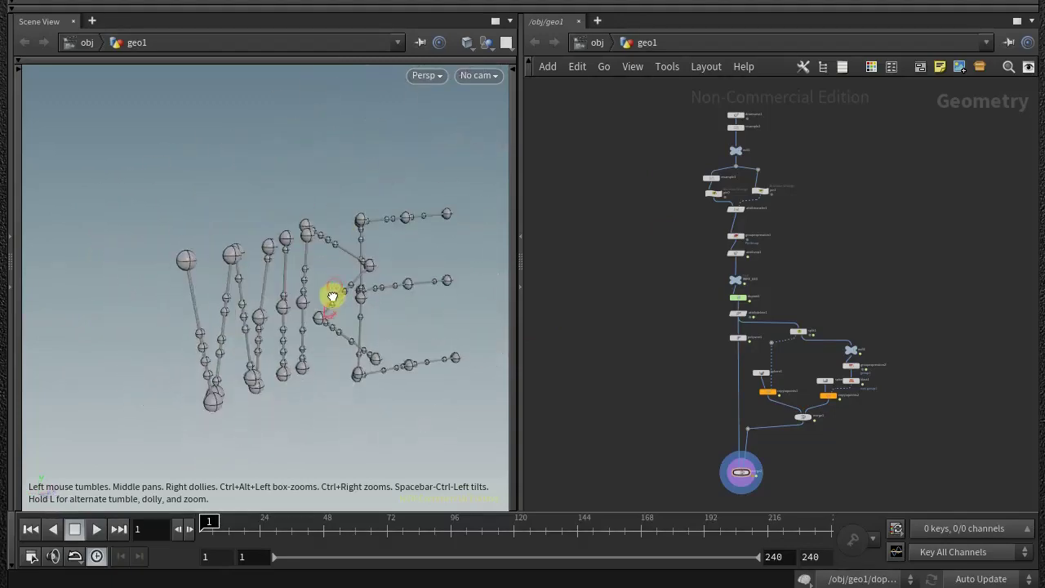
pyautogui.click(20, 67)
pyautogui.click(41, 187)
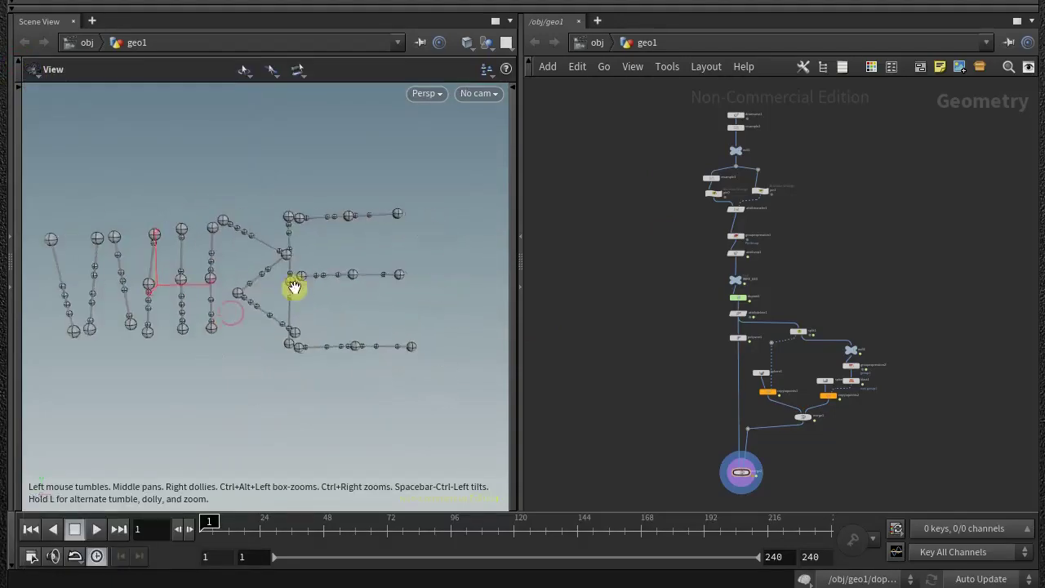
pyautogui.moveTo(294, 288); pyautogui.dragTo(327, 315)
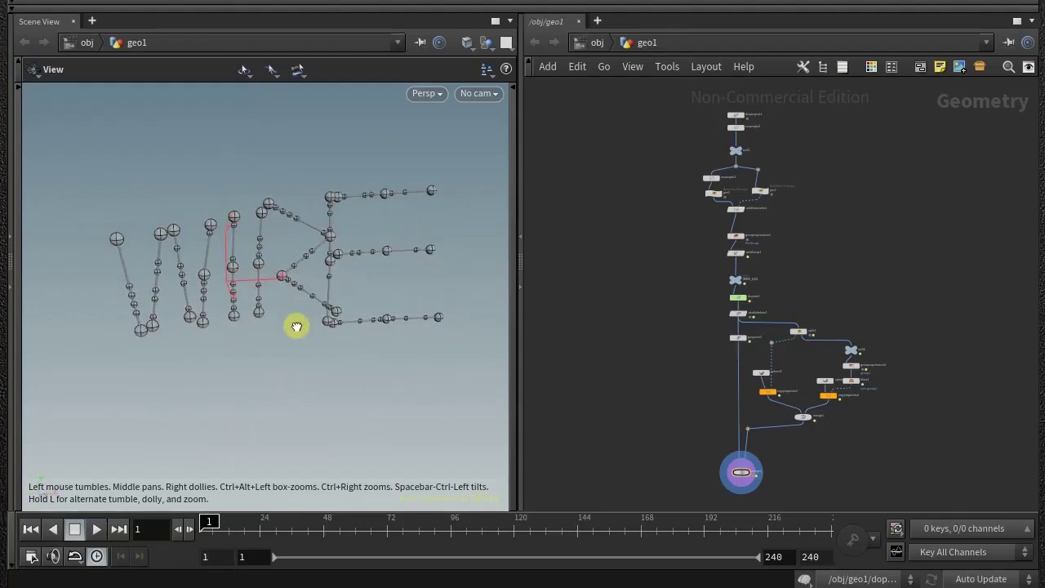
pyautogui.click(18, 69)
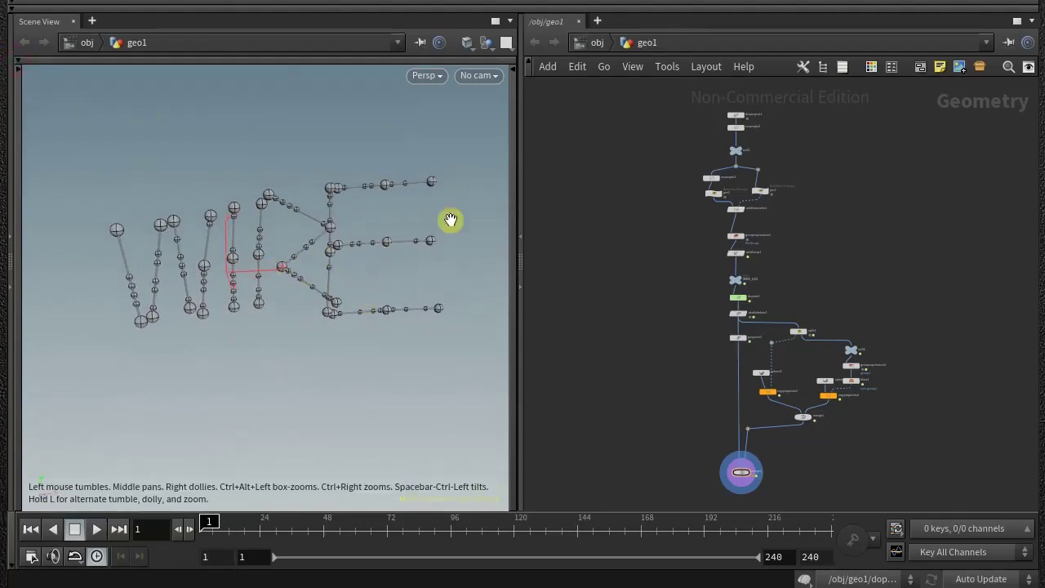
# - Scrub through the animation, then stop playback and return to the first frame
pyautogui.moveTo(323, 298)
pyautogui.mouseDown()
pyautogui.moveTo(317, 346)
pyautogui.moveTo(364, 329)
pyautogui.moveTo(318, 240)
pyautogui.moveTo(305, 319)
pyautogui.moveTo(376, 259)
pyautogui.moveTo(317, 280)
pyautogui.moveTo(207, 259)
pyautogui.moveTo(381, 263)
pyautogui.moveTo(310, 275)
pyautogui.moveTo(227, 247)
pyautogui.moveTo(152, 250)
pyautogui.moveTo(215, 269)
pyautogui.moveTo(357, 264)
pyautogui.moveTo(240, 280)
pyautogui.moveTo(216, 295)
pyautogui.moveTo(283, 269)
pyautogui.moveTo(292, 335)
pyautogui.moveTo(370, 273)
pyautogui.moveTo(350, 296)
pyautogui.moveTo(338, 285)
pyautogui.moveTo(289, 352)
pyautogui.mouseUp()
pyautogui.click(71, 533)
pyautogui.click(30, 529)
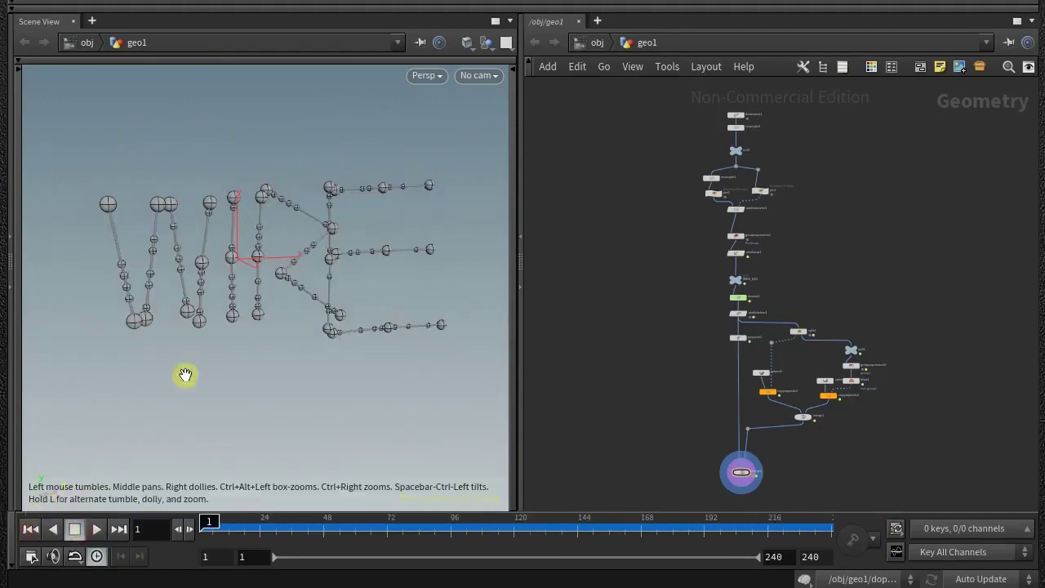
# - Zoom into drawcurve1 in the network and display its hand-drawn curves
pyautogui.scroll(3, 625, 329)
pyautogui.scroll(3, 677, 191)
pyautogui.scroll(3, 615, 229)
pyautogui.moveTo(615, 229); pyautogui.dragTo(537, 225, button='middle')
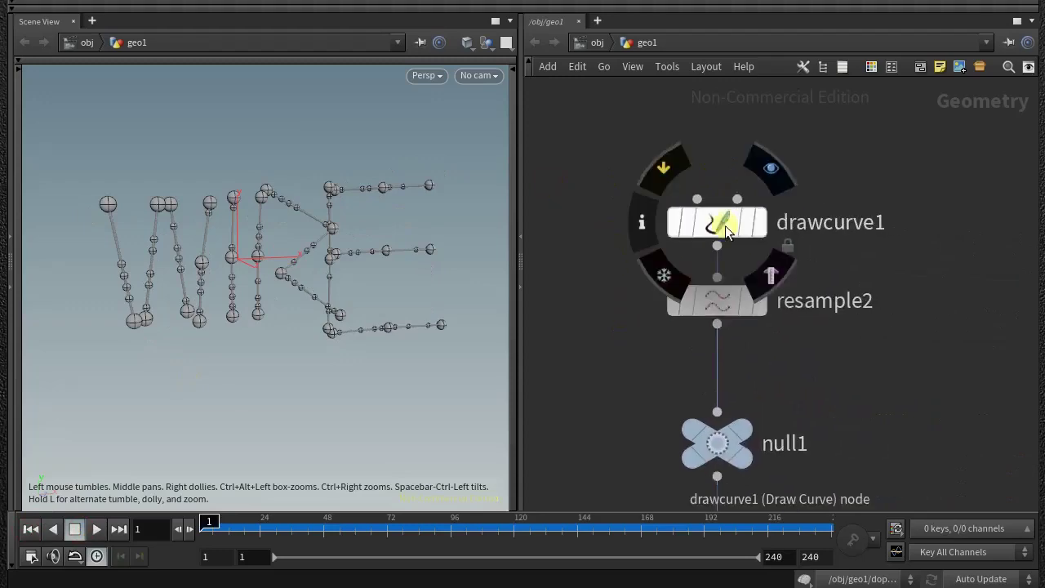
pyautogui.click(737, 169)
pyautogui.moveTo(425, 253)
pyautogui.mouseDown()
pyautogui.moveTo(378, 289)
pyautogui.moveTo(276, 336)
pyautogui.moveTo(170, 291)
pyautogui.moveTo(308, 275)
pyautogui.moveTo(311, 296)
pyautogui.moveTo(297, 298)
pyautogui.moveTo(348, 272)
pyautogui.moveTo(306, 285)
pyautogui.mouseUp()
# - Show curve points in the viewport and display resample2's straight-segment WIRE letters
pyautogui.click(515, 75)
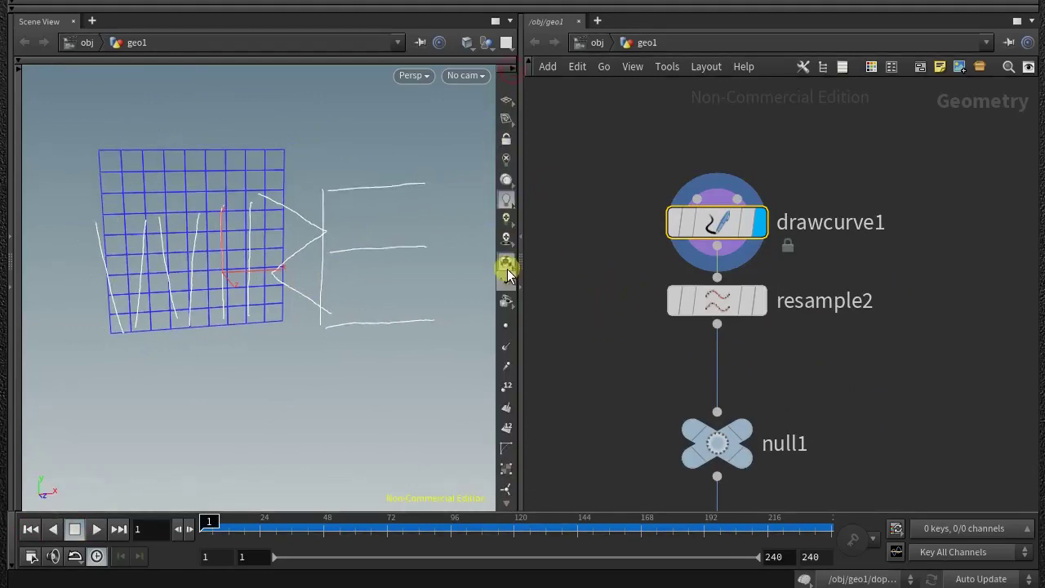
pyautogui.click(507, 324)
pyautogui.moveTo(469, 264)
pyautogui.mouseDown()
pyautogui.moveTo(374, 269)
pyautogui.moveTo(334, 256)
pyautogui.moveTo(373, 250)
pyautogui.moveTo(299, 247)
pyautogui.moveTo(388, 250)
pyautogui.mouseUp()
pyautogui.click(759, 249)
pyautogui.moveTo(593, 354); pyautogui.dragTo(622, 217, button='middle')
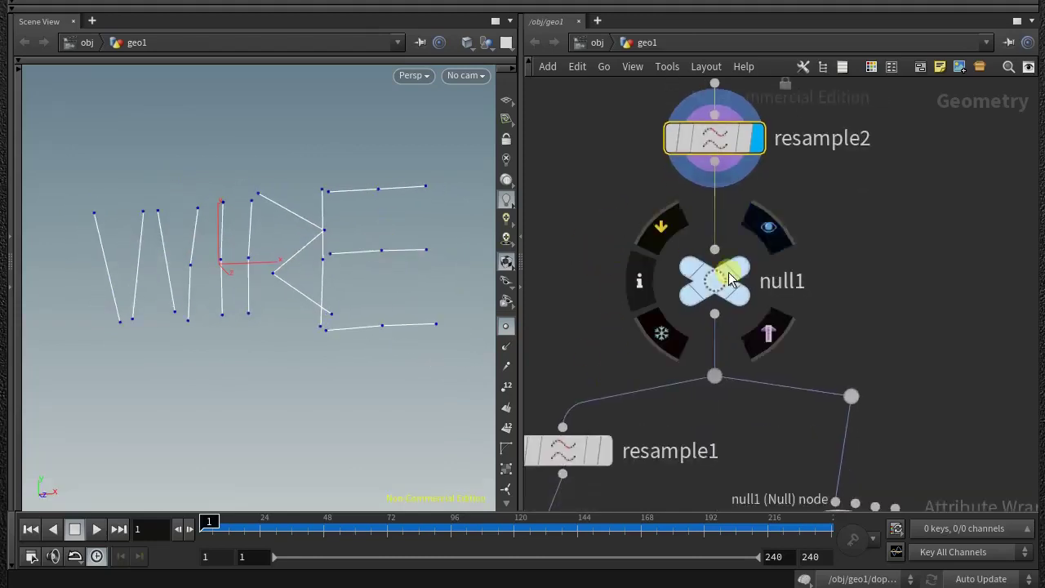
# - Display null1, then resample1's densely resampled points, and open the new pane type list
pyautogui.click(765, 280)
pyautogui.scroll(-2, 723, 280)
pyautogui.moveTo(627, 390); pyautogui.dragTo(668, 262, button='middle')
pyautogui.moveTo(816, 329); pyautogui.dragTo(830, 330)
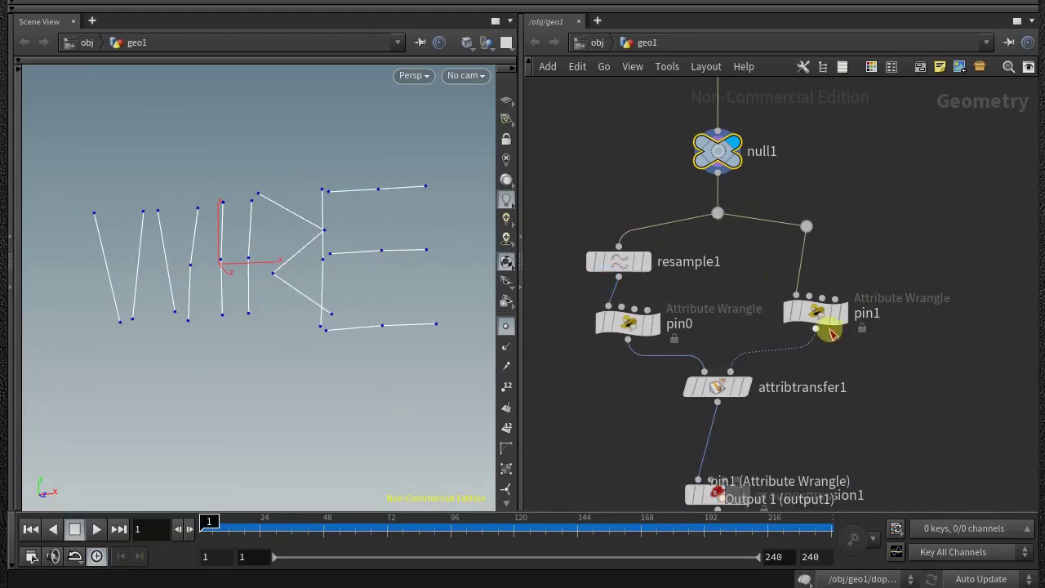
pyautogui.click(651, 232)
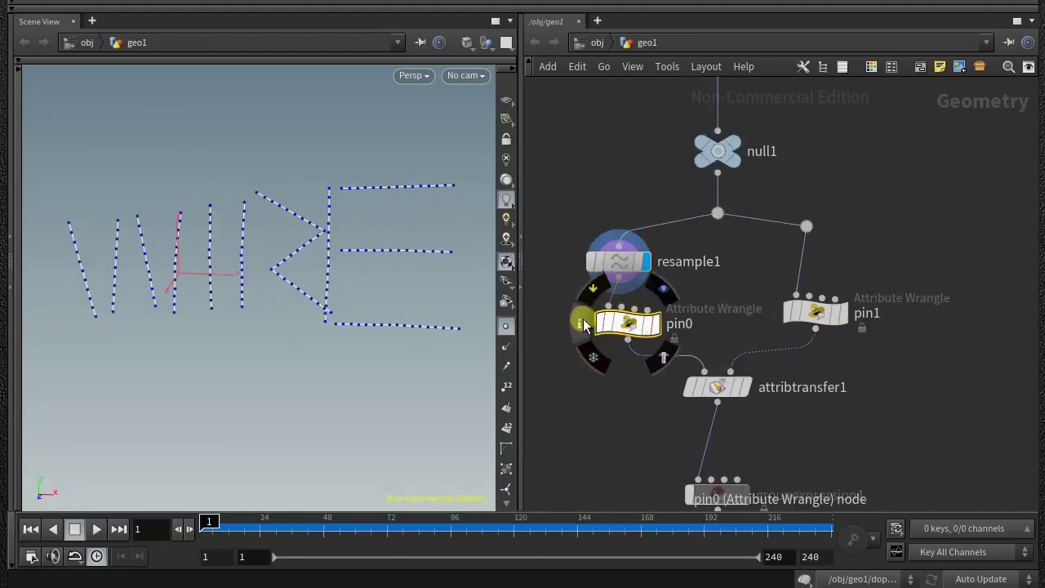
pyautogui.click(91, 20)
pyautogui.moveTo(135, 52)
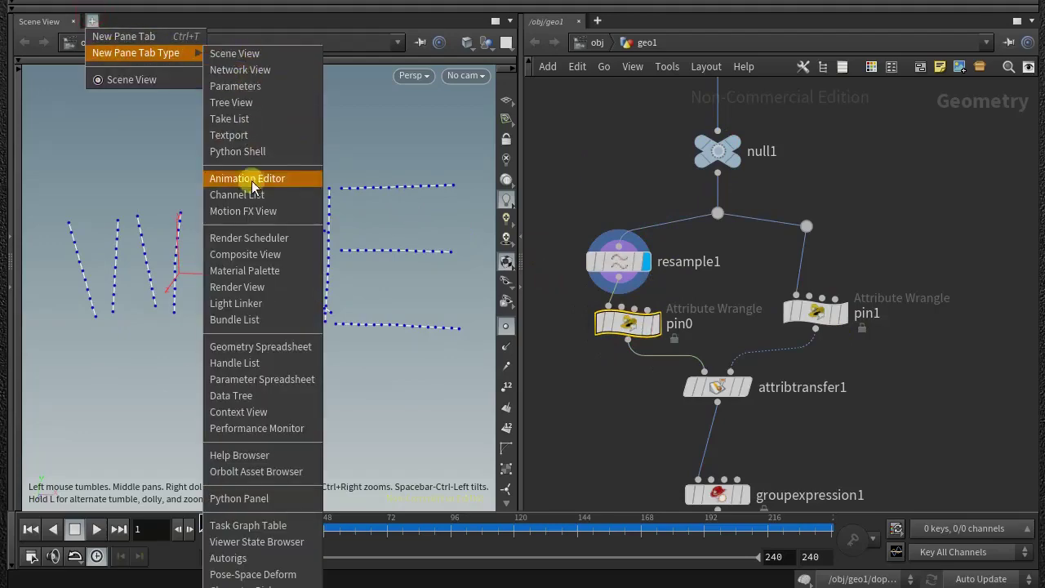
# - Add a Geometry Spreadsheet tab, review pin0's parameters, then return to the Scene View
pyautogui.click(237, 349)
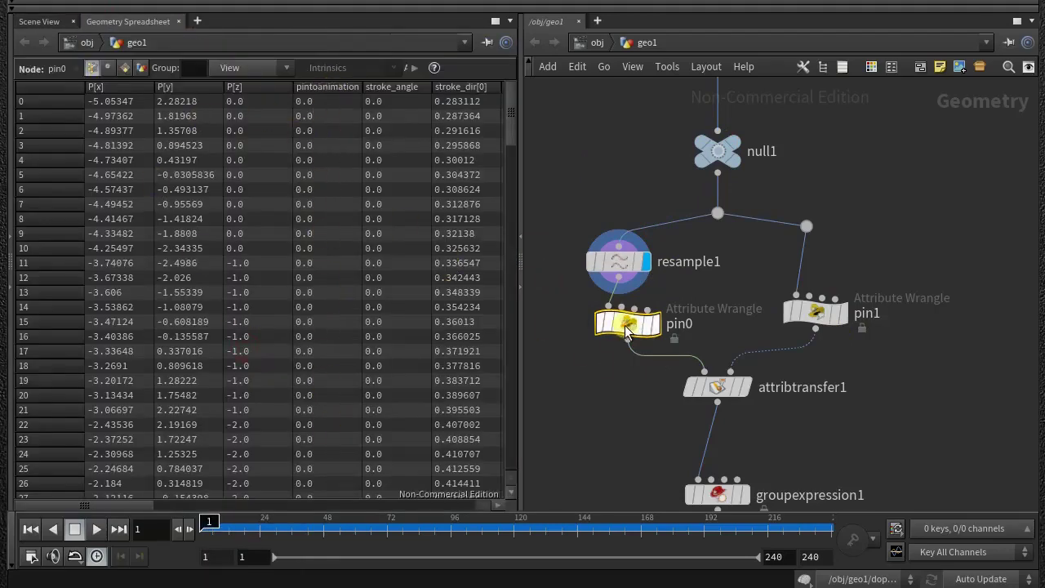
pyautogui.click(672, 66)
pyautogui.click(718, 103)
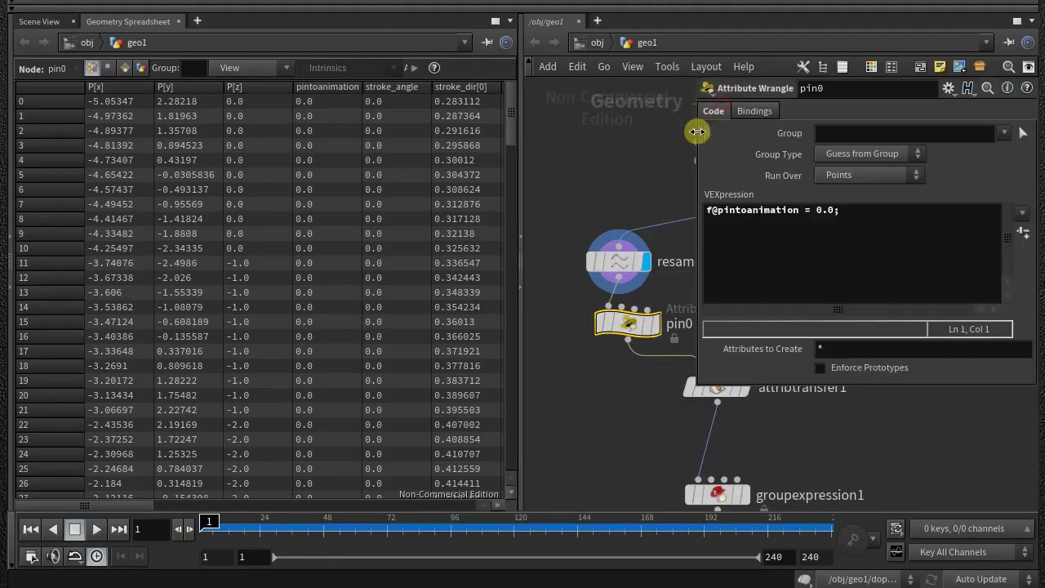
pyautogui.press('p')
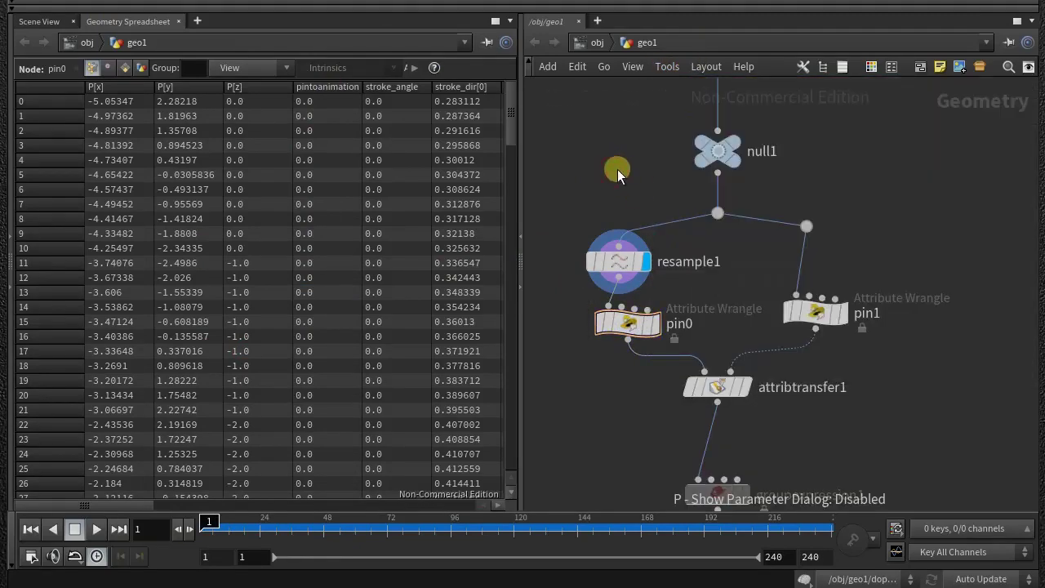
pyautogui.click(40, 21)
# - Display pin1 and check its pintoanimation value of 1.0 in the spreadsheet and VEX code
pyautogui.click(817, 313)
pyautogui.click(843, 313)
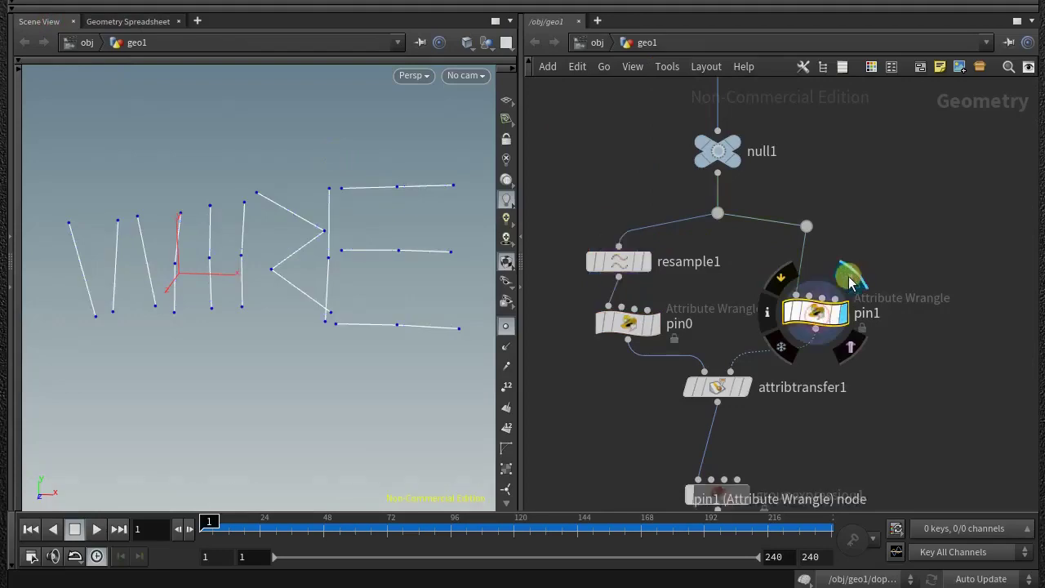
pyautogui.click(129, 21)
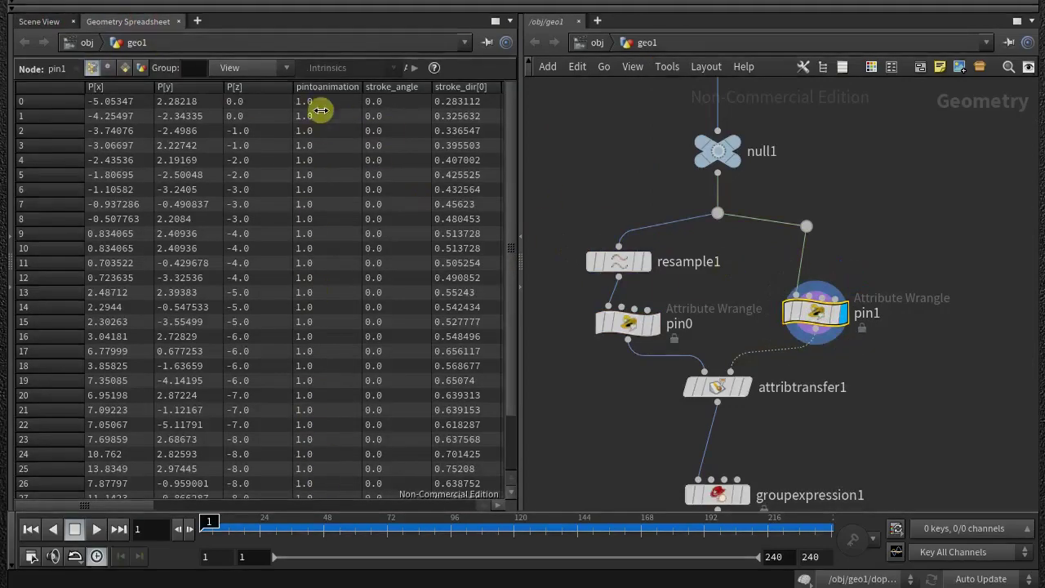
pyautogui.scroll(-3, 498, 196)
pyautogui.scroll(3, 343, 225)
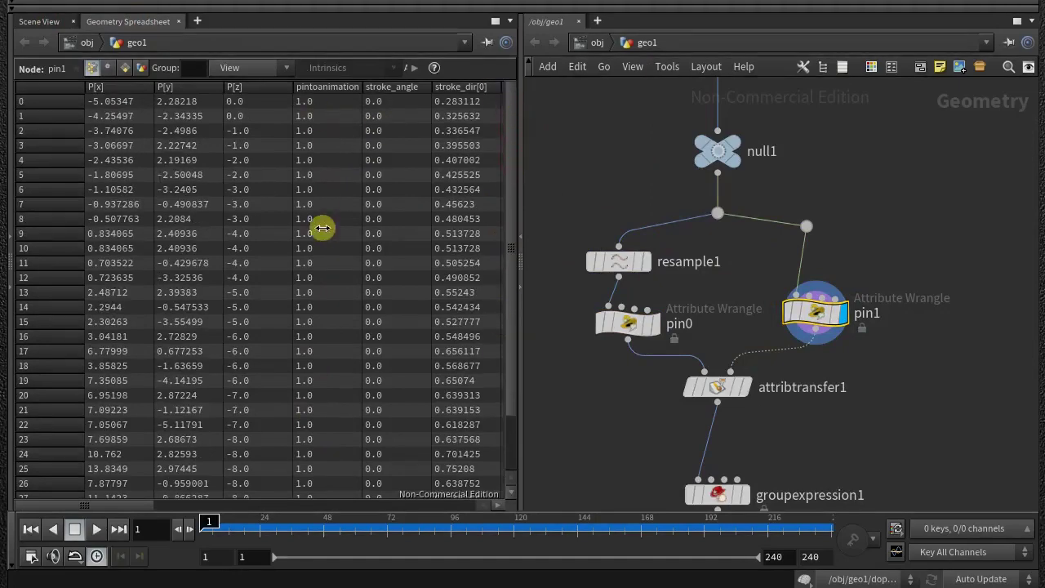
pyautogui.click(59, 27)
pyautogui.press('p')
pyautogui.moveTo(850, 211); pyautogui.dragTo(713, 210)
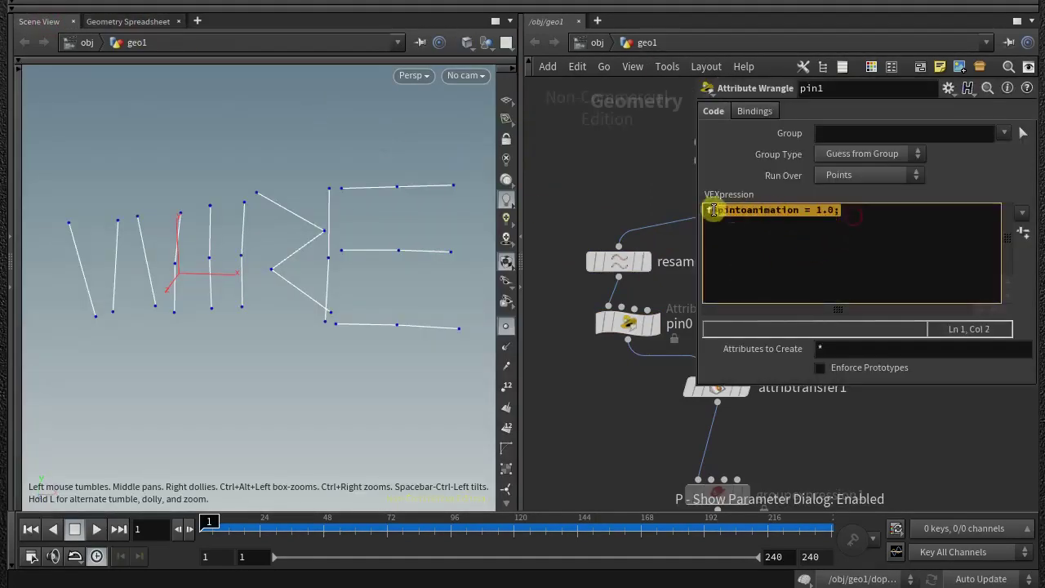
# - Display attribtransfer1 and check its node info
pyautogui.press('p')
pyautogui.click(745, 387)
pyautogui.moveTo(717, 387); pyautogui.dragTo(708, 293, button='middle')
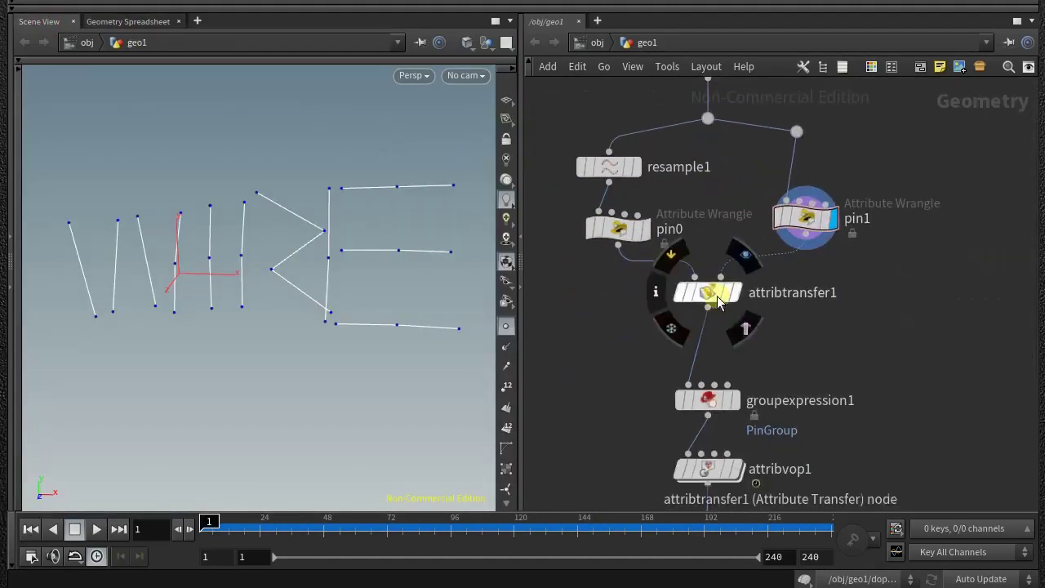
pyautogui.moveTo(707, 292); pyautogui.dragTo(709, 307)
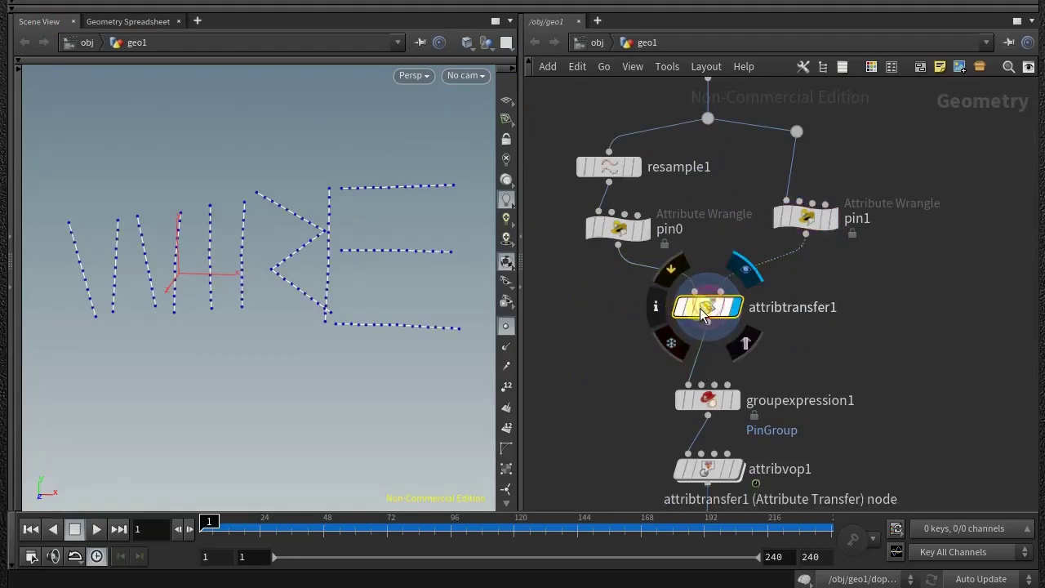
pyautogui.moveTo(662, 312); pyautogui.dragTo(424, 172)
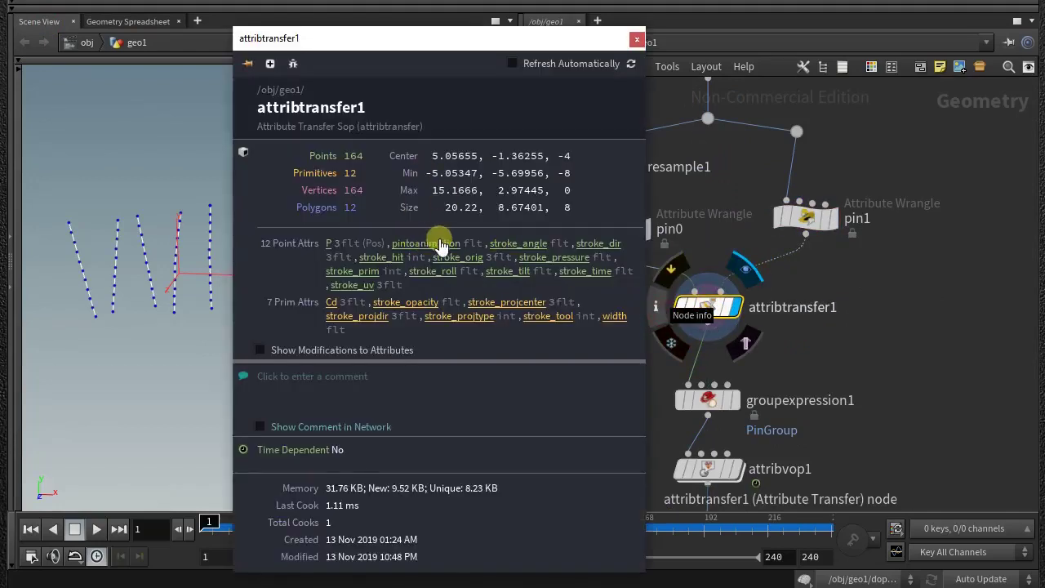
pyautogui.click(635, 43)
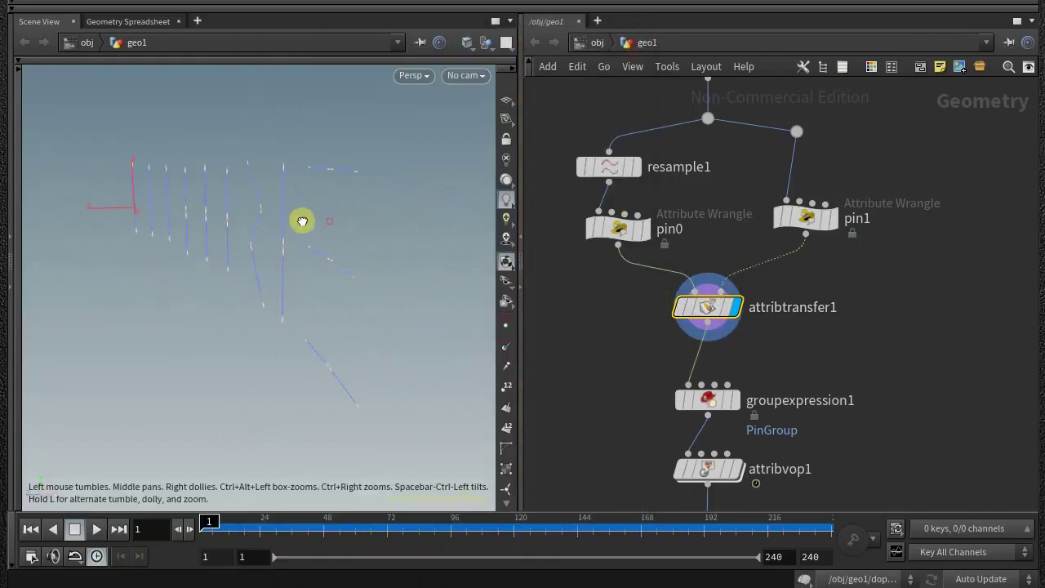
# - Experiment with Blend Width and Distance Threshold, reset both to 0, and show curve points
pyautogui.press('p')
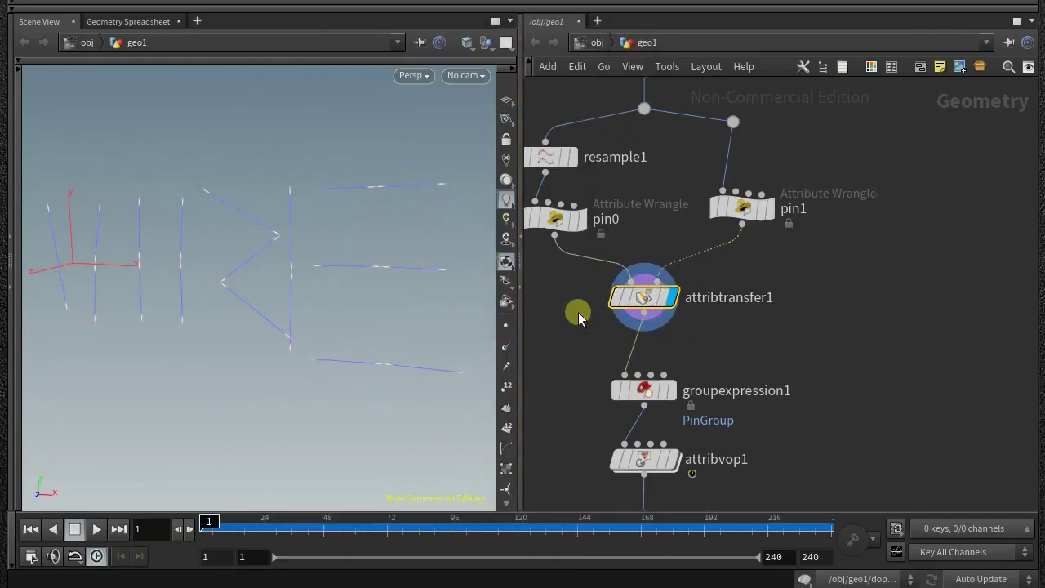
pyautogui.moveTo(882, 295); pyautogui.dragTo(896, 303)
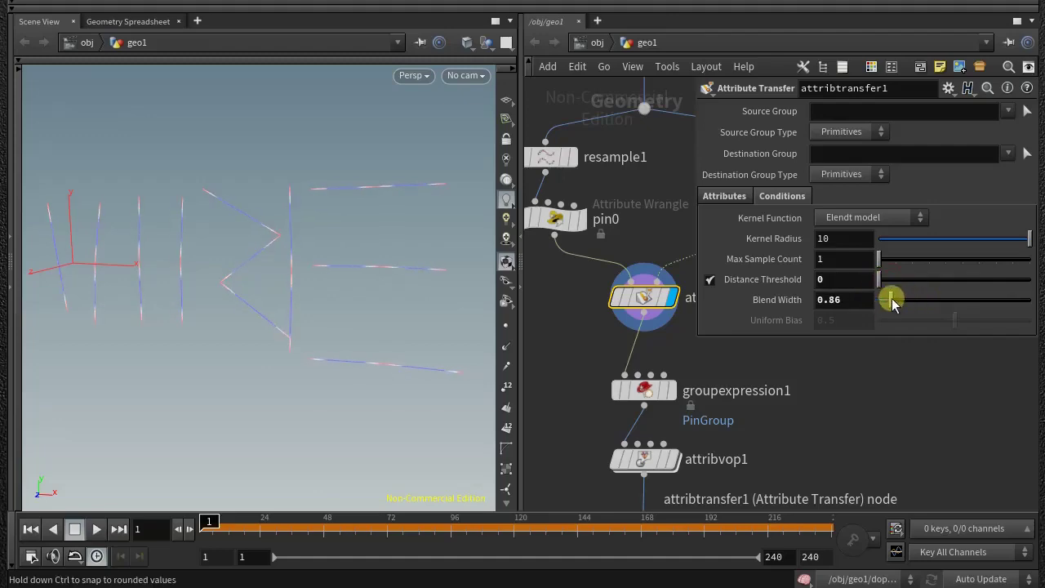
pyautogui.click(150, 23)
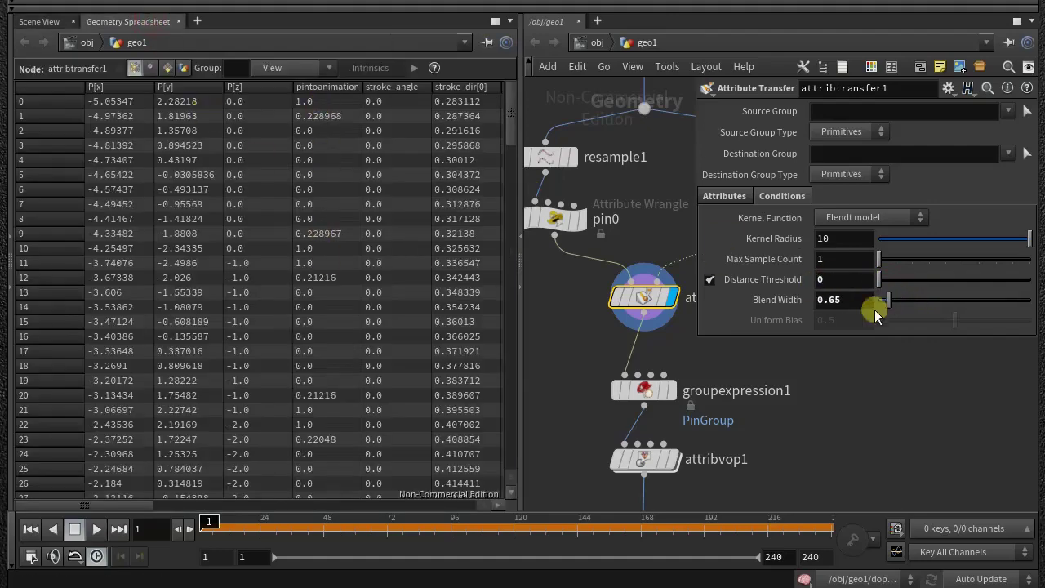
pyautogui.moveTo(899, 302)
pyautogui.mouseDown()
pyautogui.moveTo(945, 299)
pyautogui.moveTo(880, 300)
pyautogui.moveTo(947, 299)
pyautogui.mouseUp()
pyautogui.moveTo(879, 279)
pyautogui.mouseDown()
pyautogui.moveTo(917, 297)
pyautogui.moveTo(882, 296)
pyautogui.moveTo(929, 300)
pyautogui.mouseUp()
pyautogui.moveTo(879, 279)
pyautogui.mouseDown()
pyautogui.moveTo(914, 284)
pyautogui.moveTo(871, 278)
pyautogui.mouseUp()
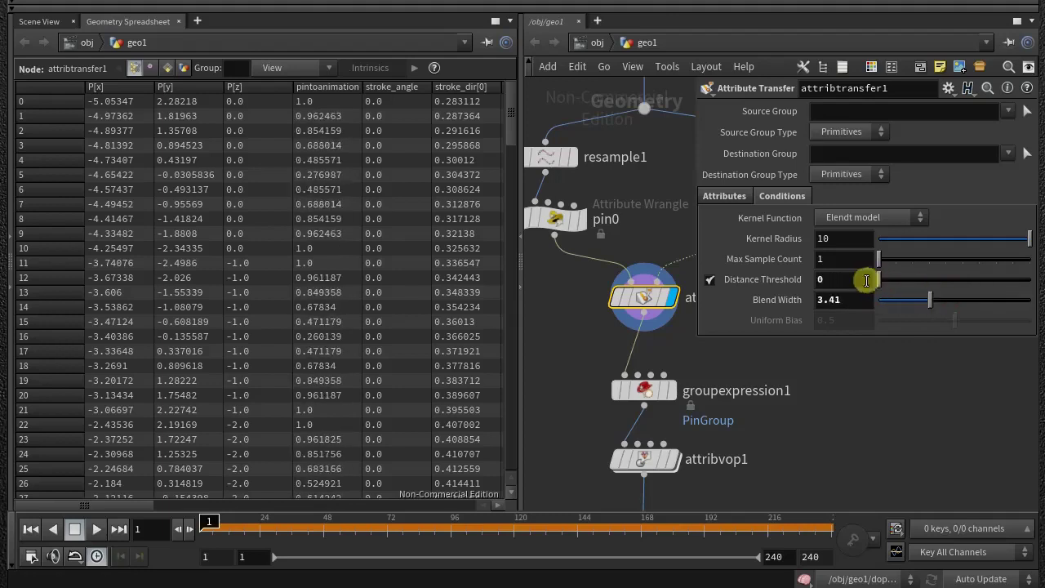
pyautogui.moveTo(930, 300); pyautogui.dragTo(858, 296)
pyautogui.click(41, 21)
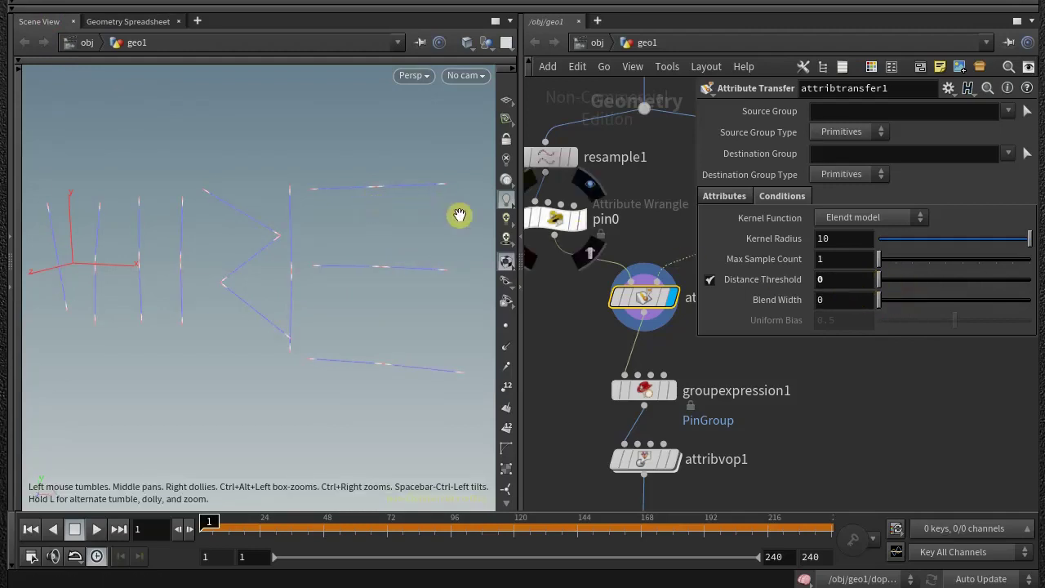
pyautogui.click(505, 325)
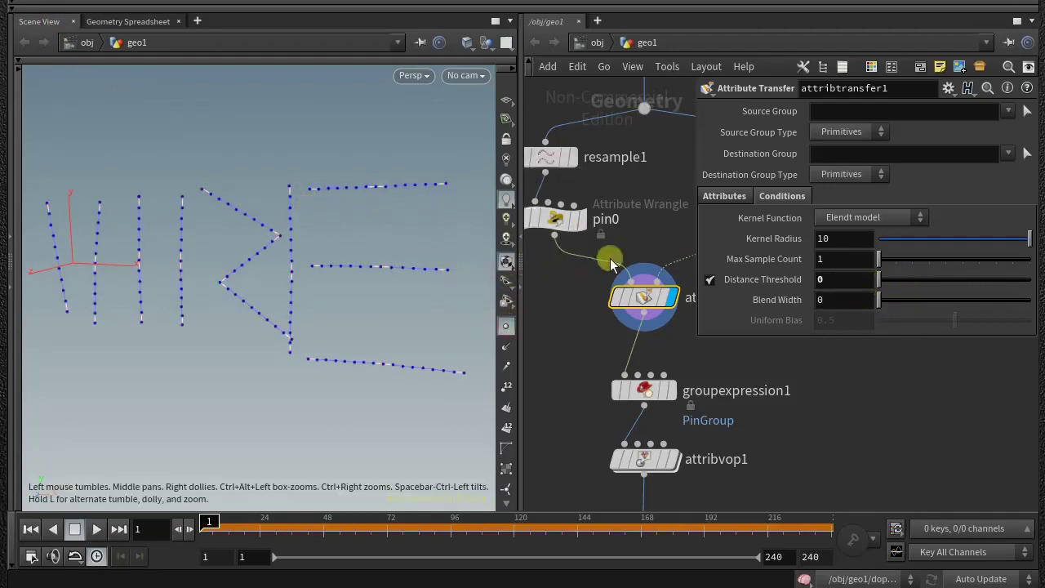
# - Display groupexpression1's PinGroup result and tumble around the letters
pyautogui.press('p')
pyautogui.click(681, 286)
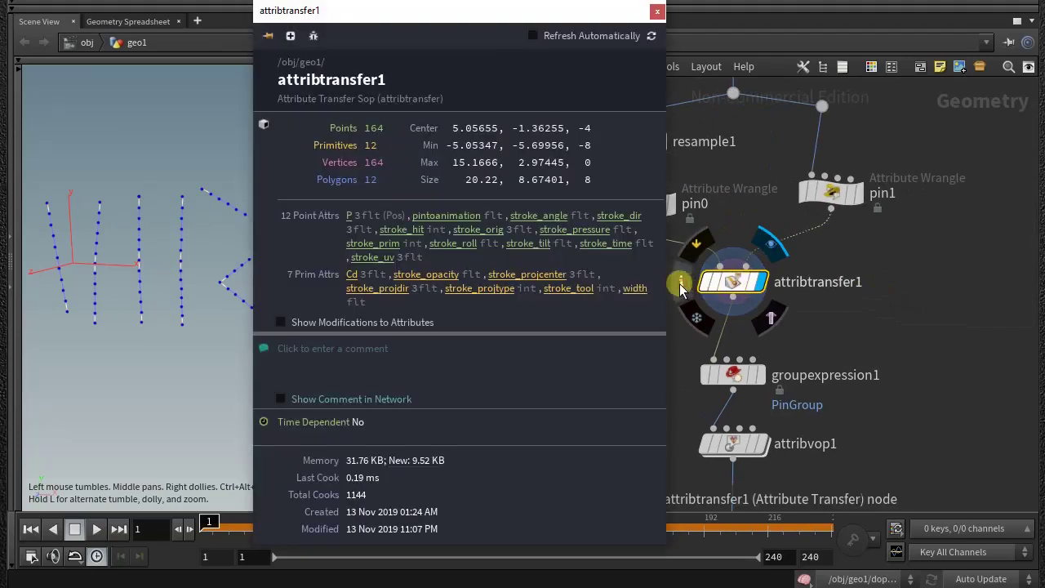
pyautogui.click(656, 11)
pyautogui.moveTo(616, 357); pyautogui.dragTo(556, 256, button='middle')
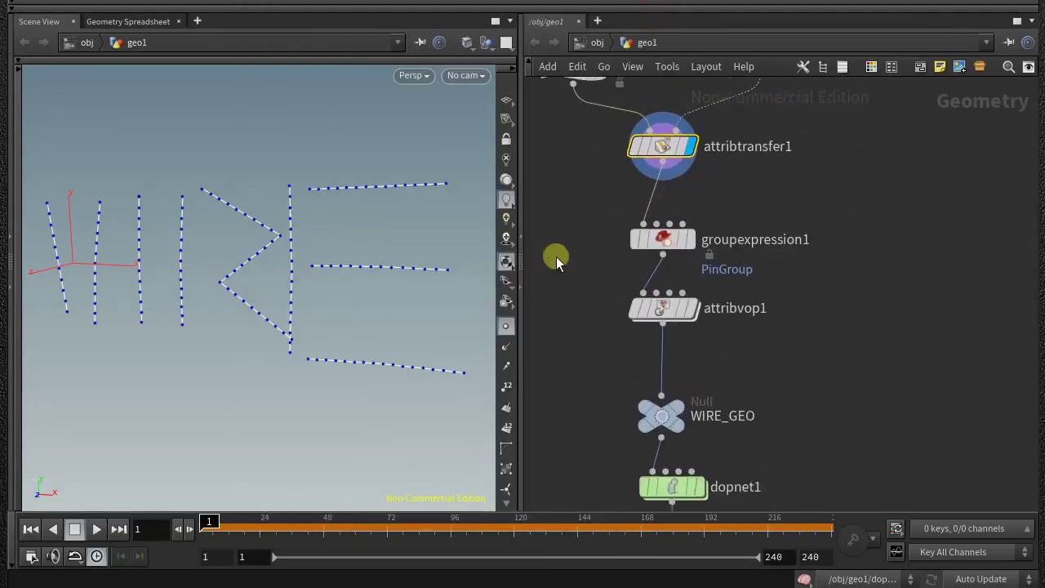
pyautogui.press('p')
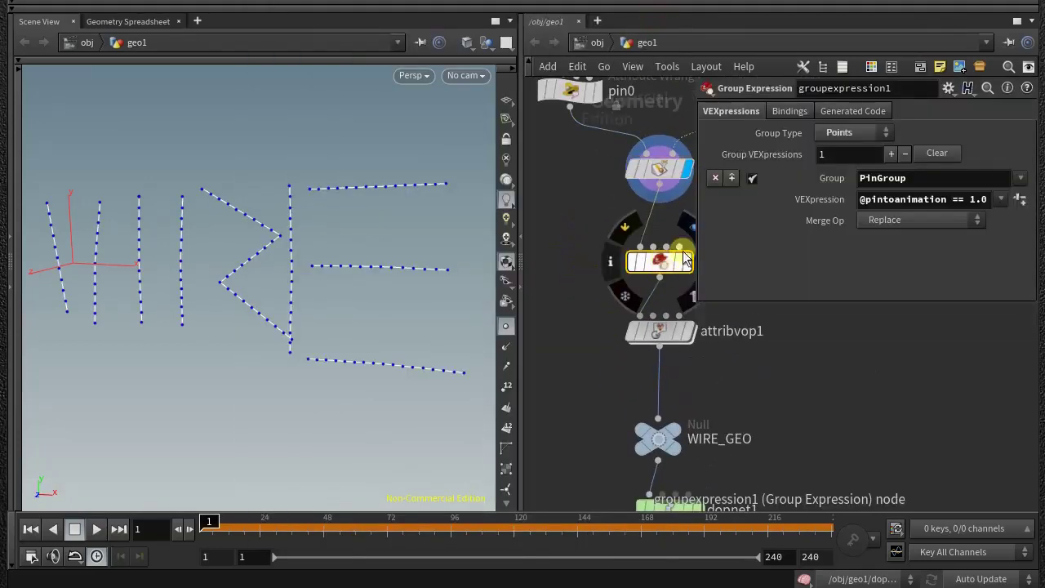
pyautogui.click(593, 268)
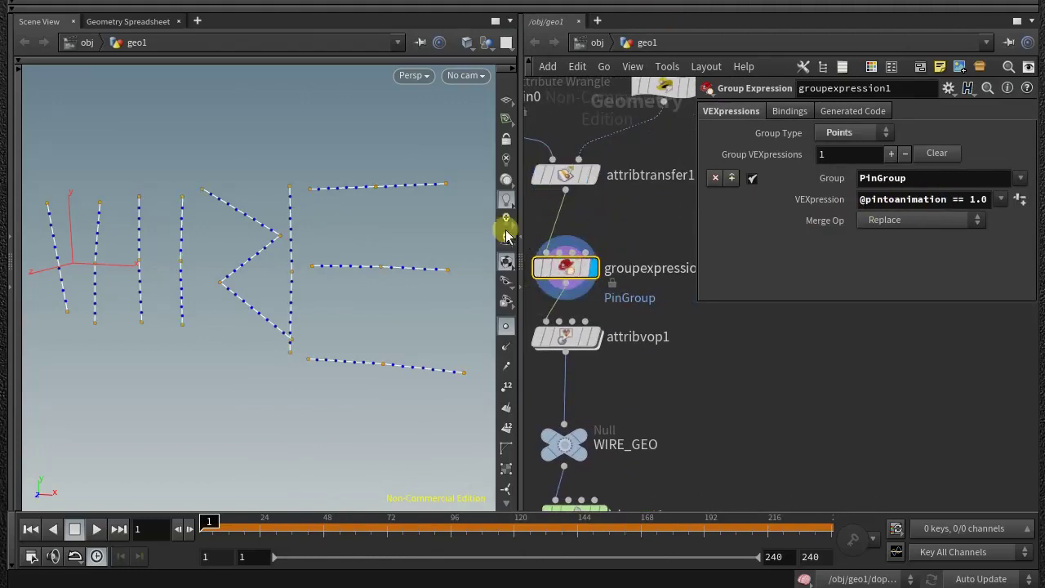
pyautogui.press('Escape')
pyautogui.moveTo(441, 163)
pyautogui.mouseDown()
pyautogui.moveTo(286, 324)
pyautogui.moveTo(280, 259)
pyautogui.moveTo(490, 317)
pyautogui.mouseUp()
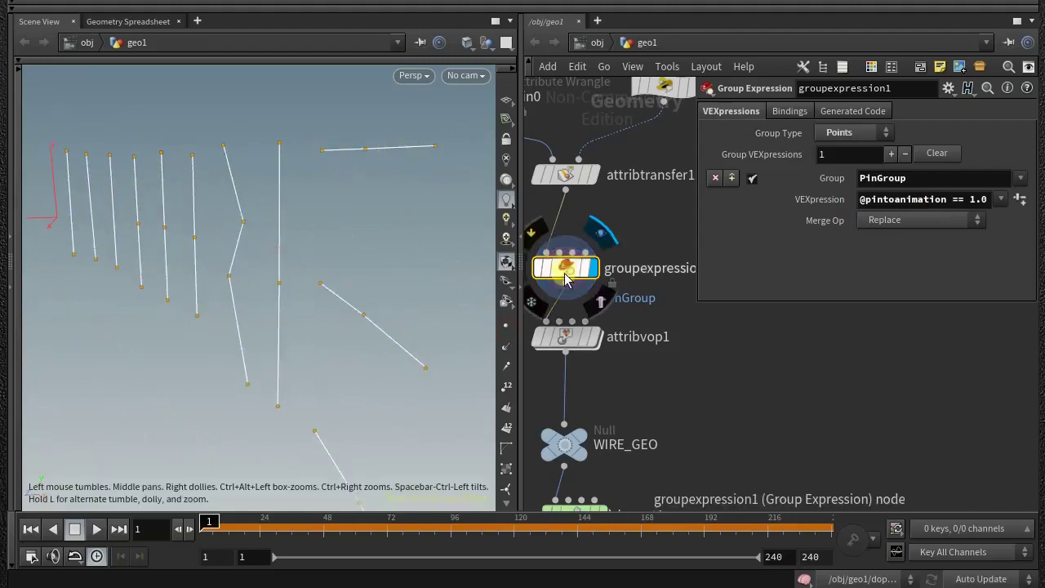
# - Toggle groupexpression1's bypass and the point number labels to compare the PinGroup points
pyautogui.click(534, 233)
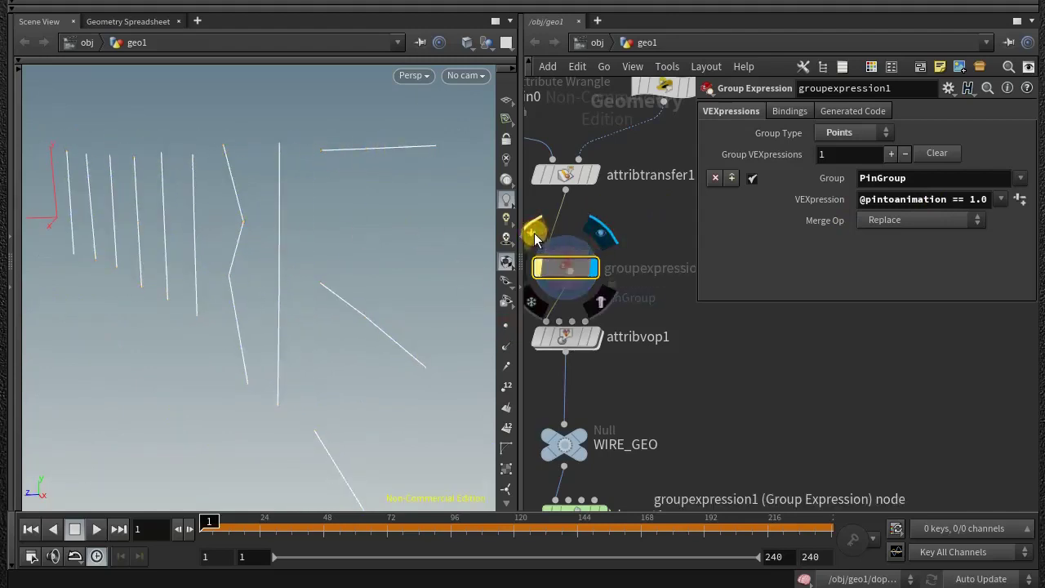
pyautogui.click(535, 234)
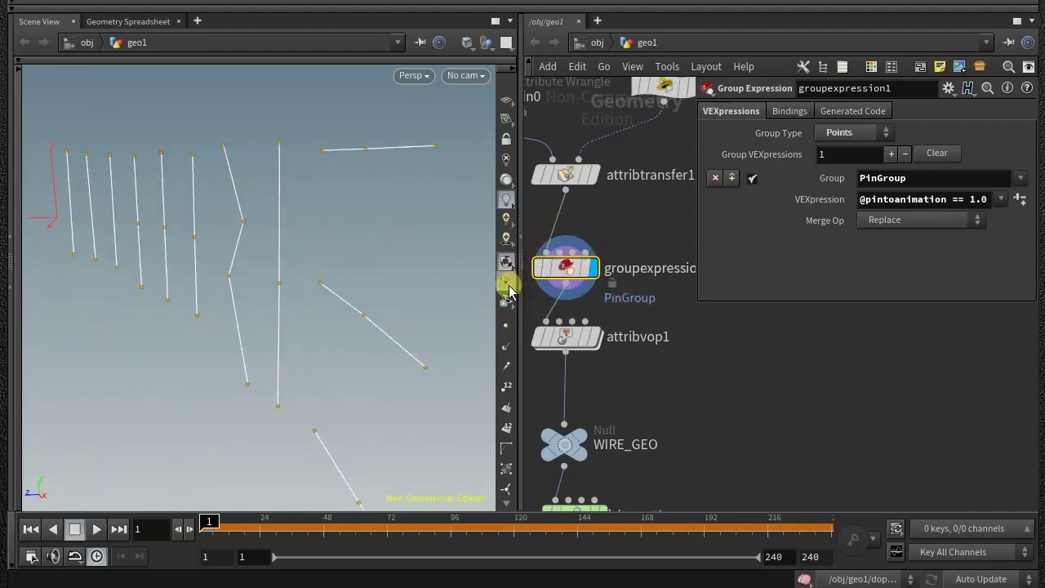
pyautogui.click(507, 389)
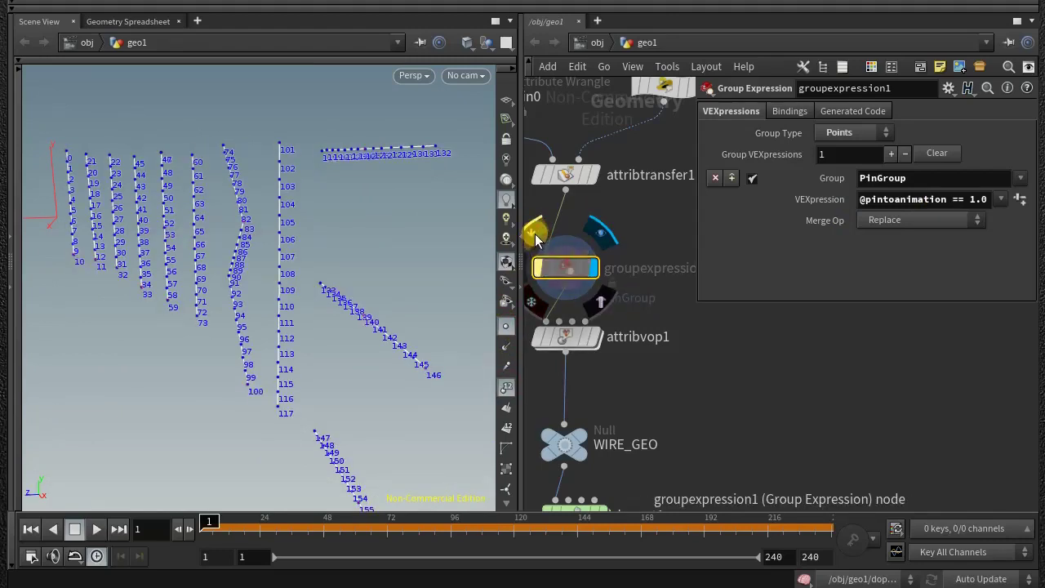
pyautogui.click(535, 236)
pyautogui.click(507, 369)
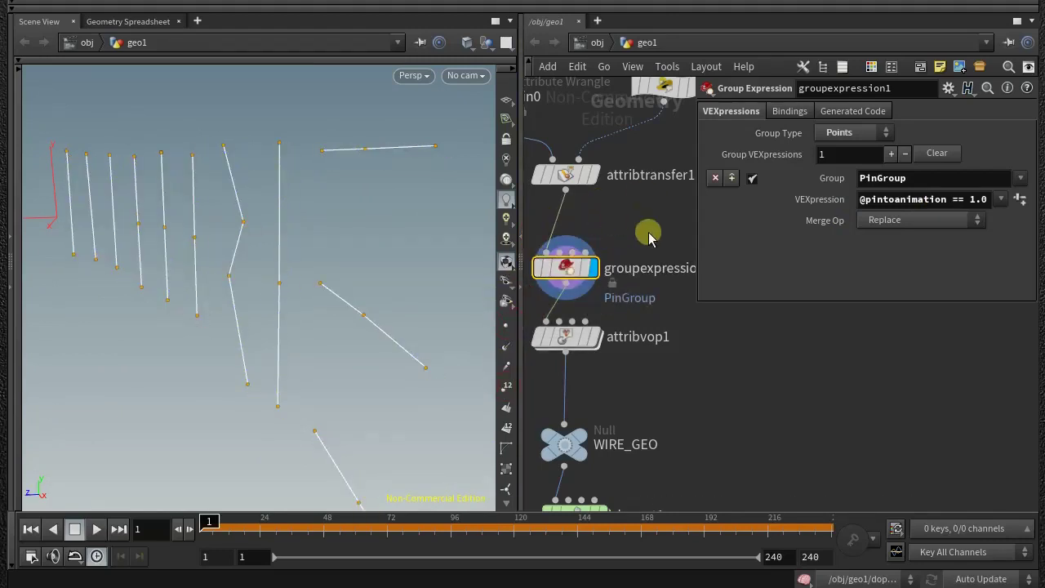
# - Hide the parameters, enlarge the network editor, and rotate to a front view of the letters
pyautogui.press('p')
pyautogui.moveTo(656, 237); pyautogui.dragTo(754, 191, button='middle')
pyautogui.moveTo(523, 210); pyautogui.dragTo(419, 205)
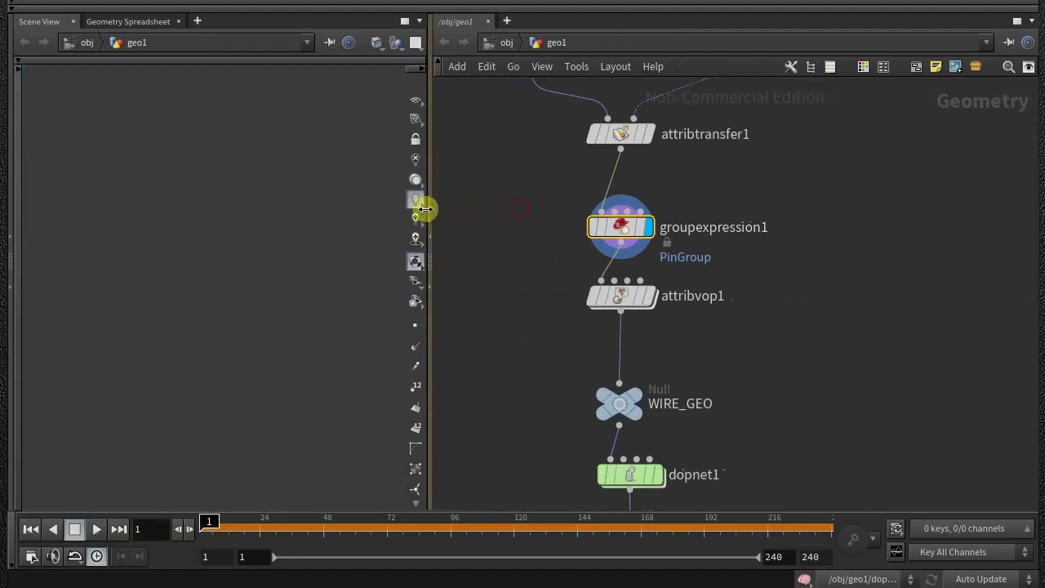
pyautogui.moveTo(253, 303)
pyautogui.mouseDown()
pyautogui.moveTo(229, 273)
pyautogui.moveTo(305, 281)
pyautogui.moveTo(259, 298)
pyautogui.moveTo(228, 286)
pyautogui.moveTo(387, 262)
pyautogui.mouseUp()
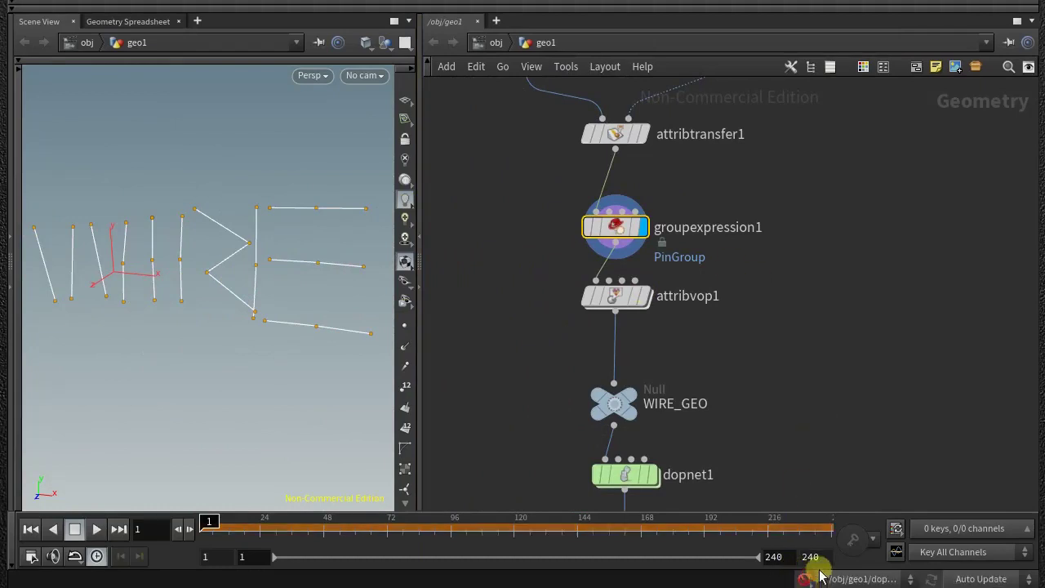
# - Display attribvop1 with its parameters and scrub to frame 56 to preview the noise deformation
pyautogui.moveTo(518, 368); pyautogui.dragTo(448, 373, button='middle')
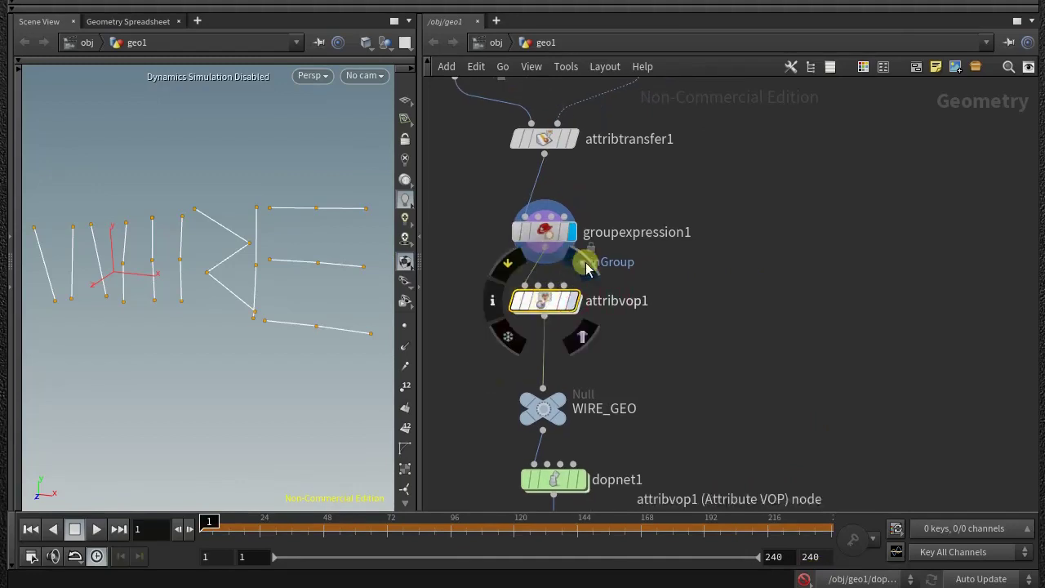
pyautogui.click(594, 286)
pyautogui.press('p')
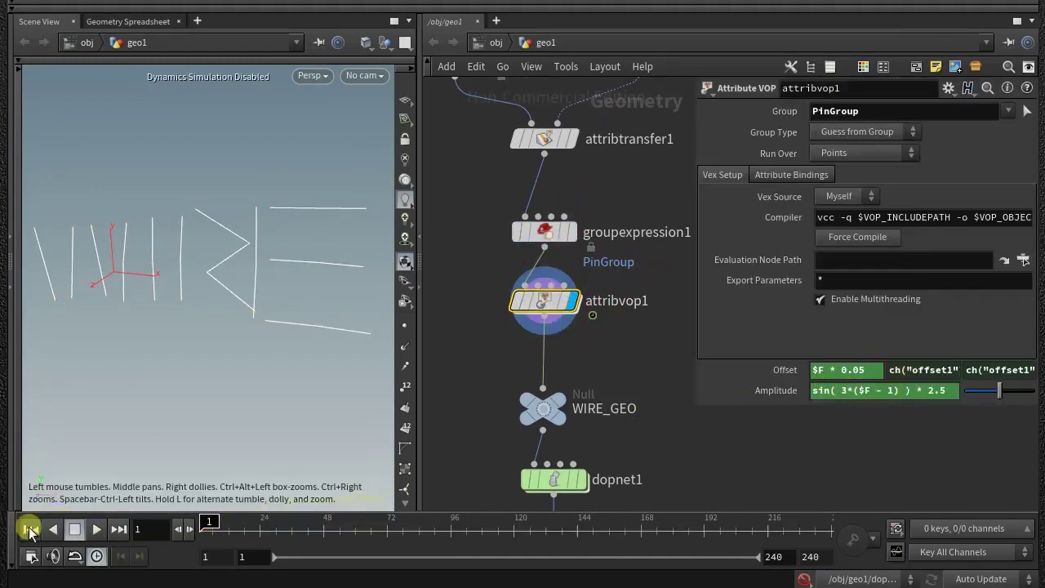
pyautogui.moveTo(211, 521)
pyautogui.mouseDown()
pyautogui.moveTo(482, 524)
pyautogui.moveTo(209, 520)
pyautogui.mouseUp()
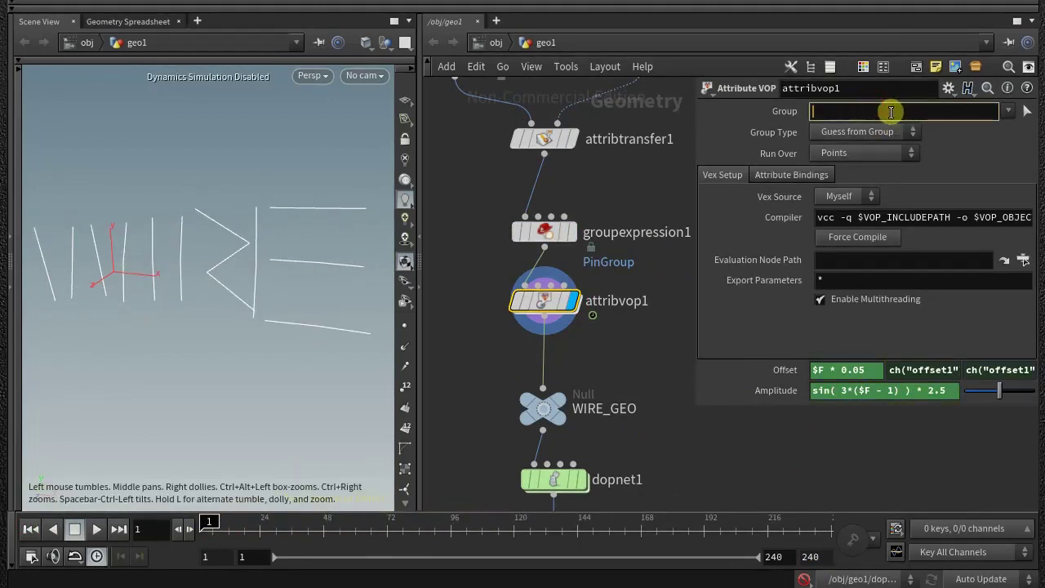
pyautogui.moveTo(210, 522)
pyautogui.mouseDown()
pyautogui.moveTo(359, 529)
pyautogui.moveTo(240, 528)
pyautogui.moveTo(357, 537)
pyautogui.moveTo(331, 539)
pyautogui.moveTo(217, 537)
pyautogui.moveTo(427, 525)
pyautogui.moveTo(205, 537)
pyautogui.mouseUp()
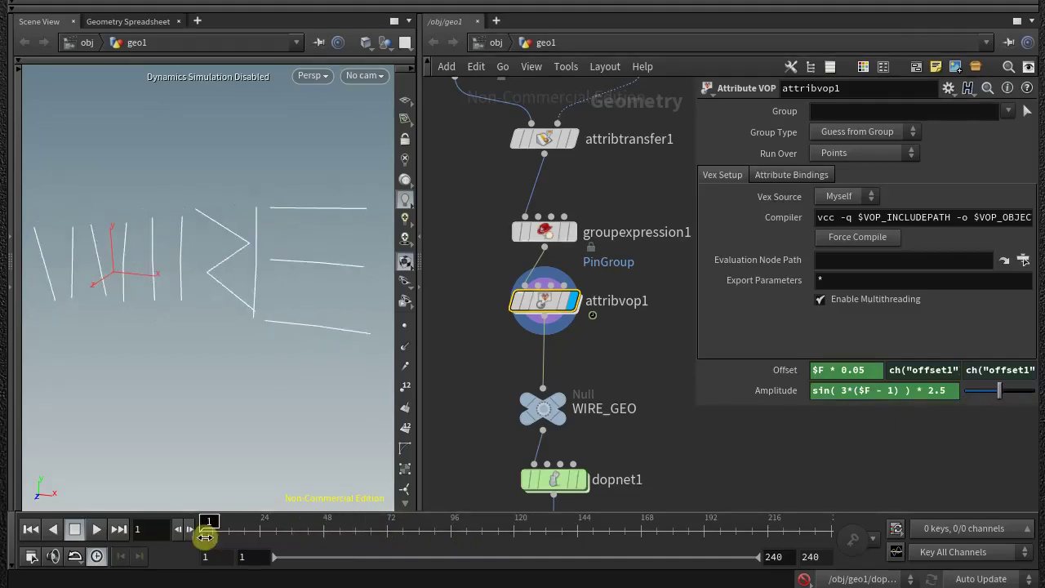
# - Dive into attribvop1, inspect curlnoise1's Roughness setting, and preview frame 32
pyautogui.doubleClick(541, 298)
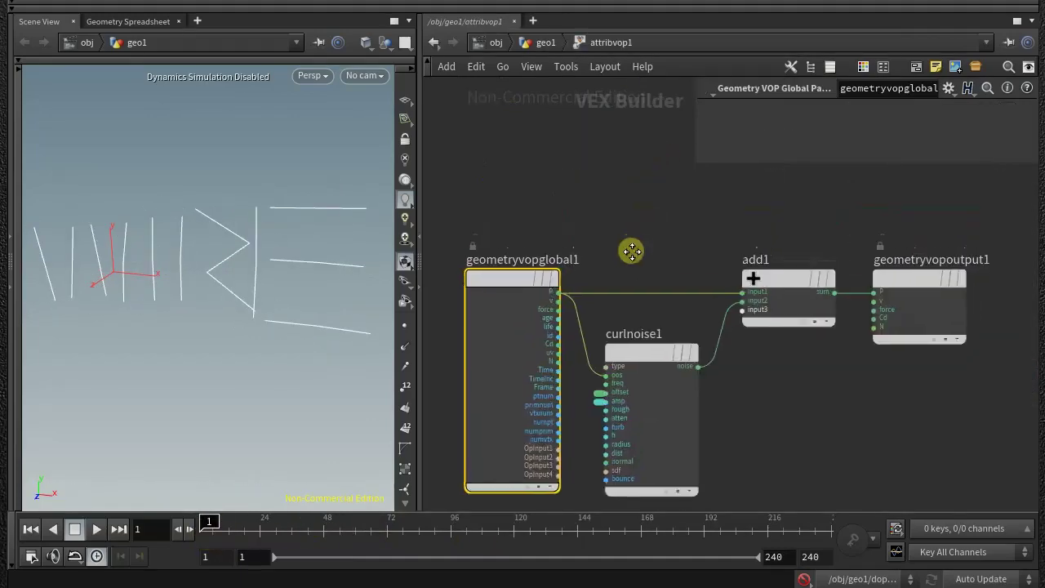
pyautogui.click(640, 326)
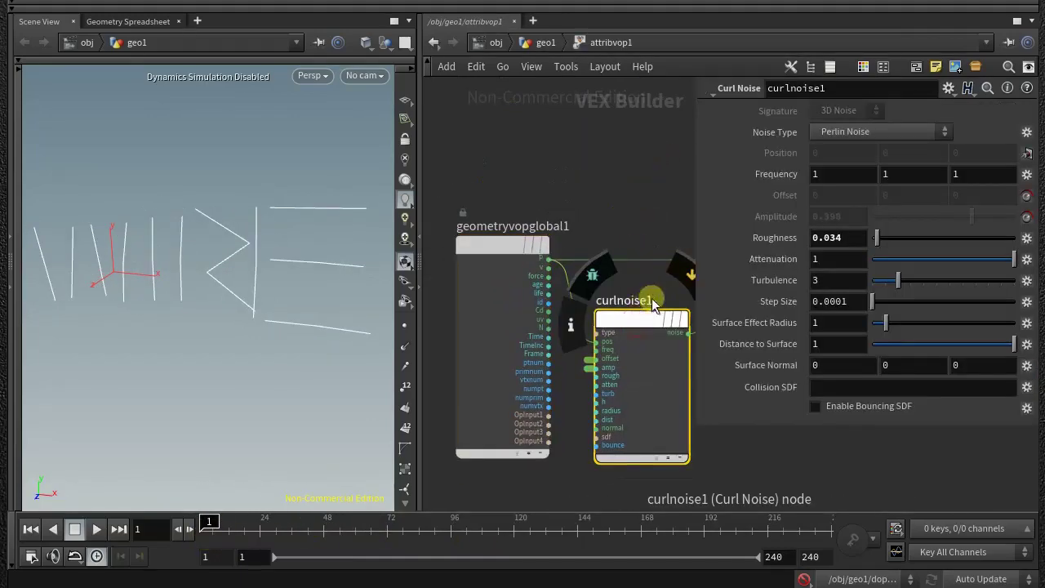
pyautogui.moveTo(653, 304)
pyautogui.mouseDown(button='middle')
pyautogui.moveTo(611, 210)
pyautogui.moveTo(567, 193)
pyautogui.moveTo(615, 198)
pyautogui.mouseUp(button='middle')
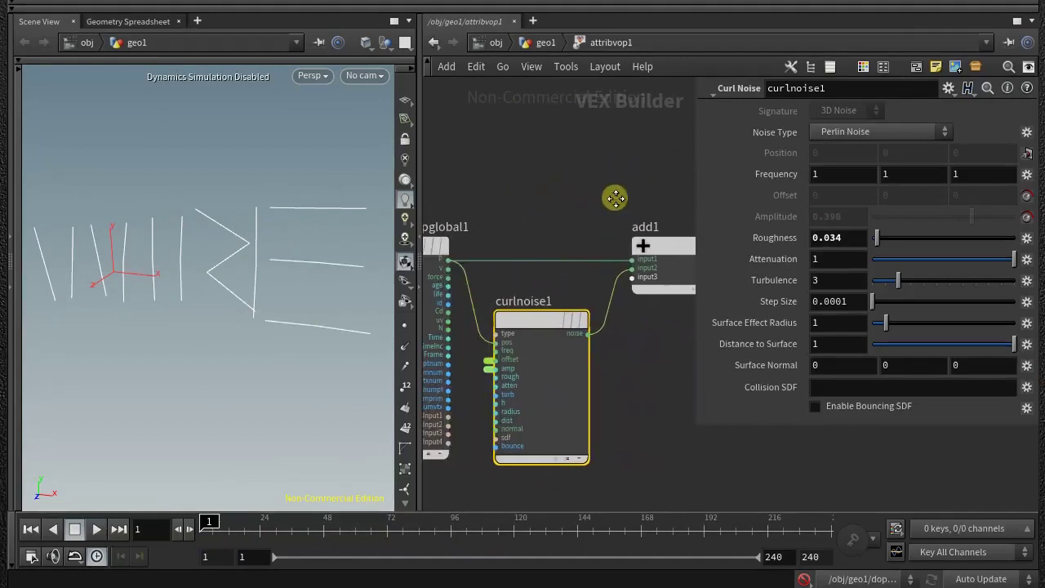
pyautogui.click(1027, 237)
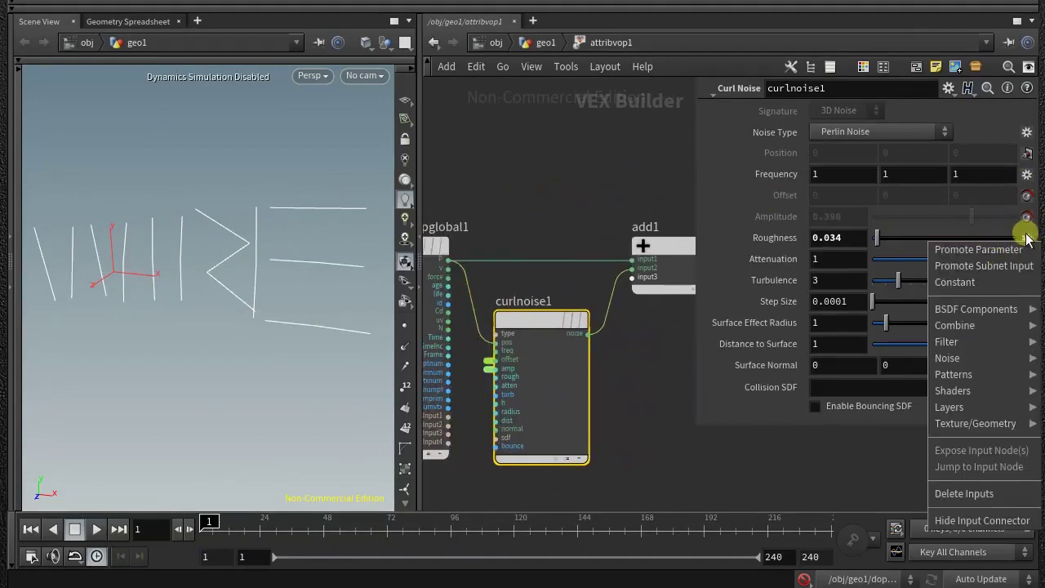
pyautogui.click(616, 190)
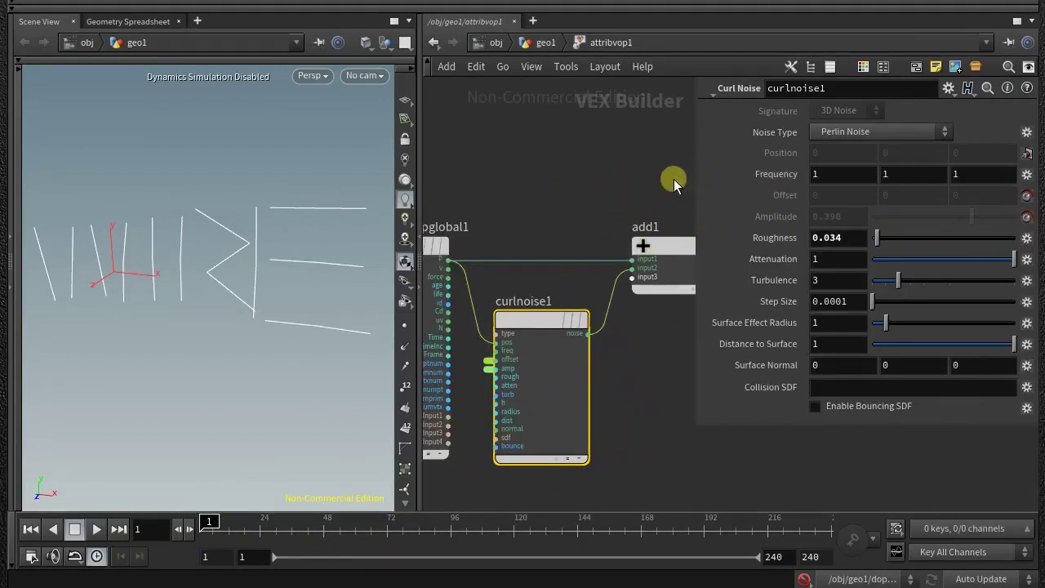
pyautogui.press('p')
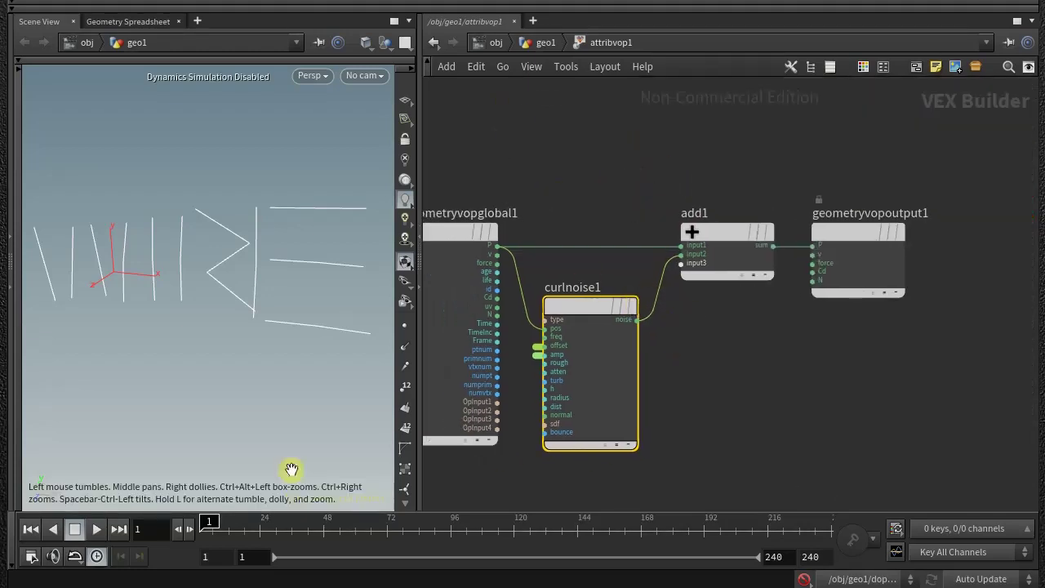
pyautogui.moveTo(209, 521); pyautogui.dragTo(281, 521)
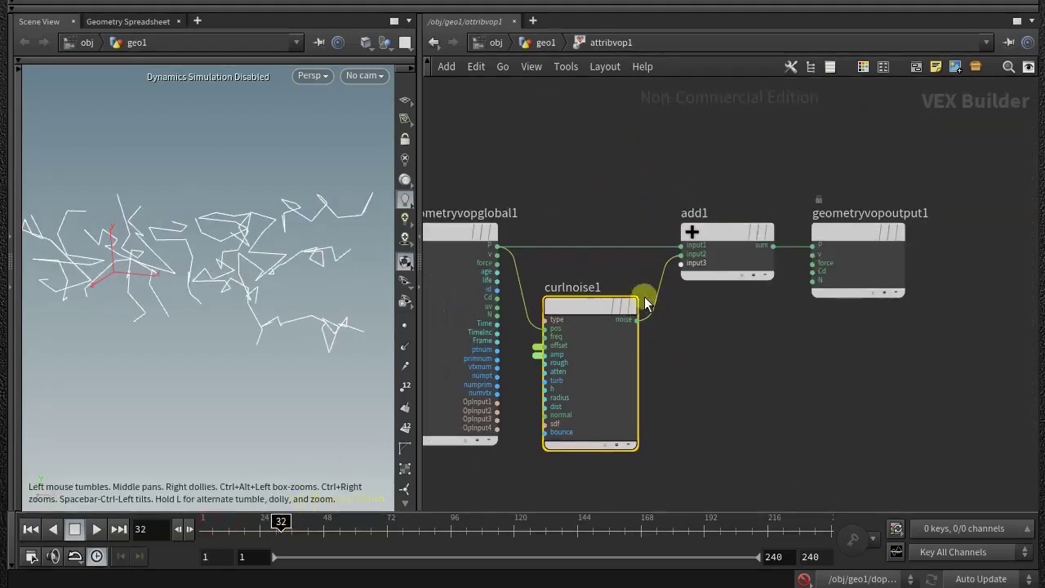
# - Test wiring curlnoise1's noise, then the original position, directly into output P
pyautogui.click(811, 246)
pyautogui.moveTo(722, 234); pyautogui.dragTo(717, 132)
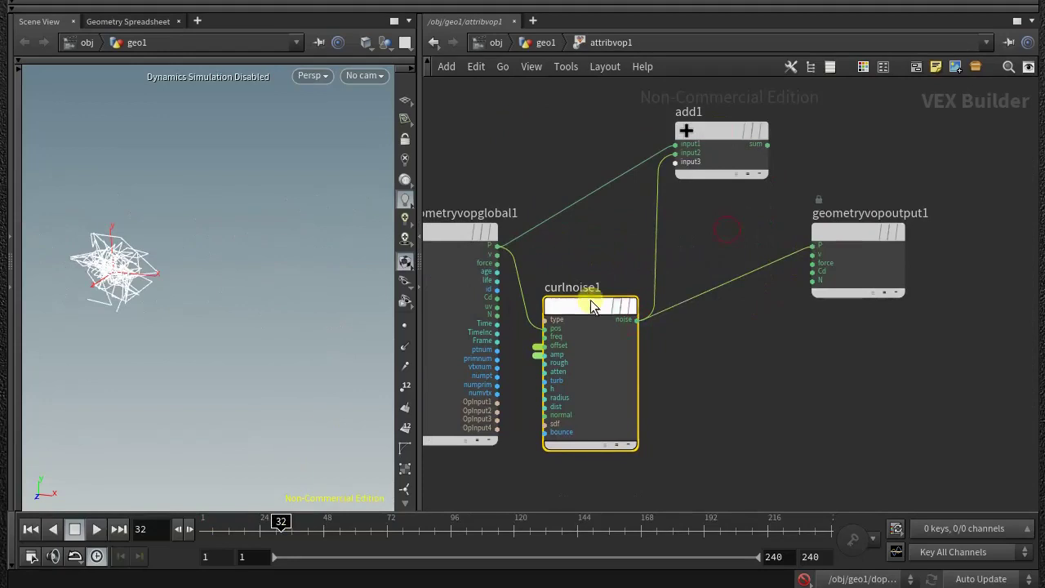
pyautogui.click(496, 245)
pyautogui.click(795, 244)
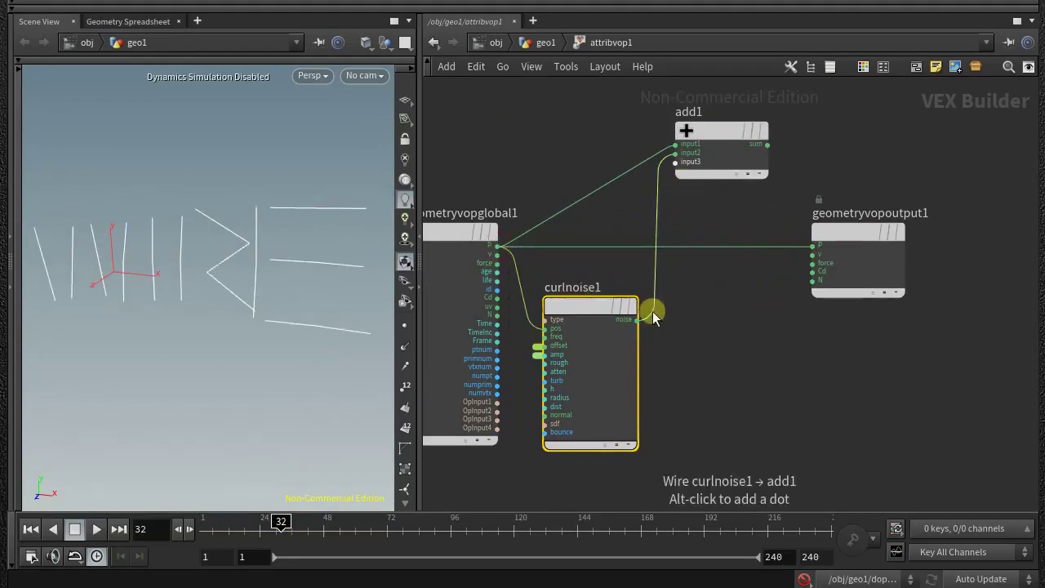
# - Reconnect the noise into add1 and add1's sum into geometryvopoutput1's P
pyautogui.click(653, 311)
pyautogui.click(786, 247)
pyautogui.moveTo(716, 130)
pyautogui.mouseDown()
pyautogui.moveTo(679, 196)
pyautogui.moveTo(718, 240)
pyautogui.mouseUp()
pyautogui.click(813, 245)
pyautogui.moveTo(281, 523)
pyautogui.mouseDown()
pyautogui.moveTo(560, 527)
pyautogui.moveTo(198, 529)
pyautogui.mouseUp()
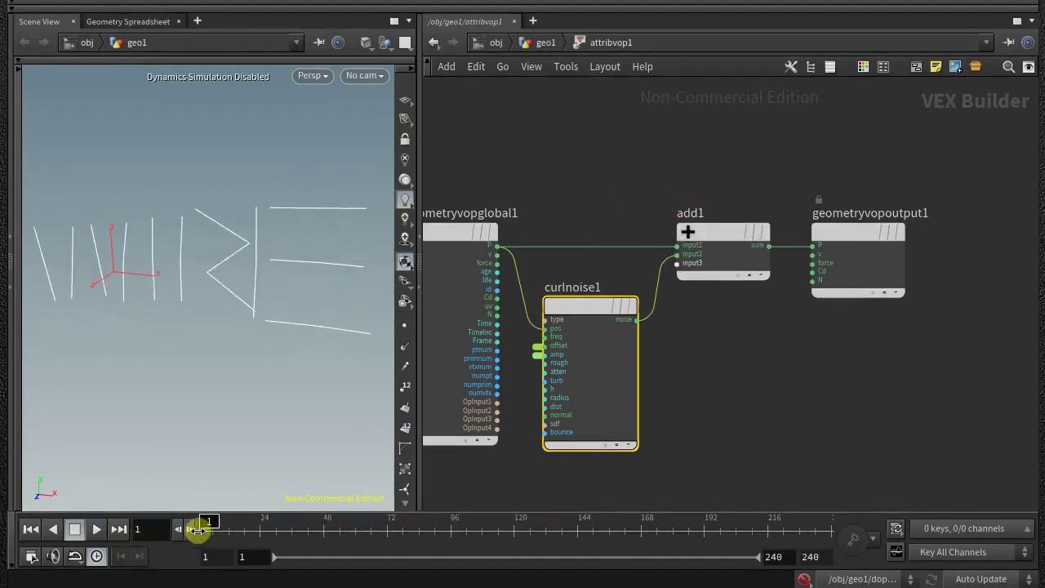
pyautogui.moveTo(585, 192); pyautogui.dragTo(660, 190, button='middle')
# - Return to geo1 and restrict attribvop1 to the PinGroup points, previewing the deformation
pyautogui.click(547, 46)
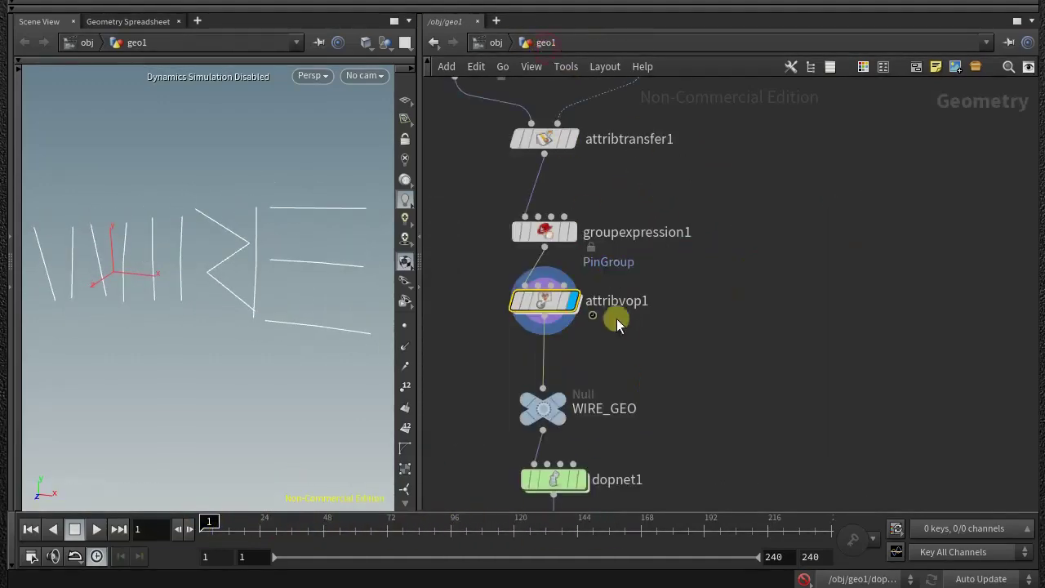
pyautogui.press('p')
pyautogui.moveTo(389, 508)
pyautogui.mouseDown()
pyautogui.moveTo(209, 515)
pyautogui.moveTo(466, 509)
pyautogui.moveTo(214, 521)
pyautogui.mouseUp()
pyautogui.click(943, 144)
pyautogui.moveTo(341, 521)
pyautogui.mouseDown()
pyautogui.moveTo(750, 518)
pyautogui.moveTo(326, 518)
pyautogui.moveTo(196, 497)
pyautogui.mouseUp()
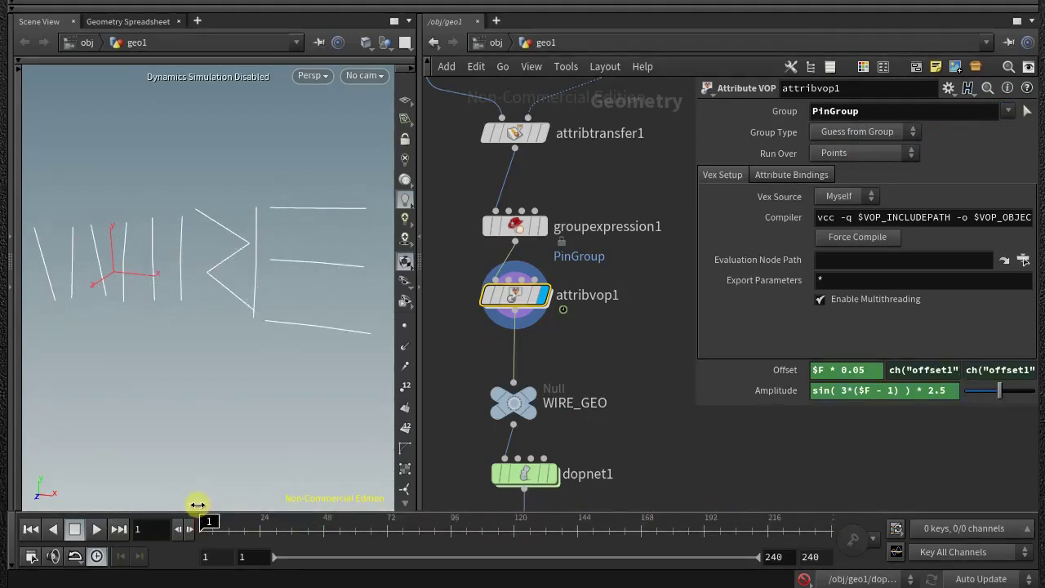
# - Select dopnet1 and play the wire simulation from frame 1
pyautogui.moveTo(550, 370); pyautogui.dragTo(567, 249, button='middle')
pyautogui.moveTo(493, 366); pyautogui.dragTo(496, 289, button='middle')
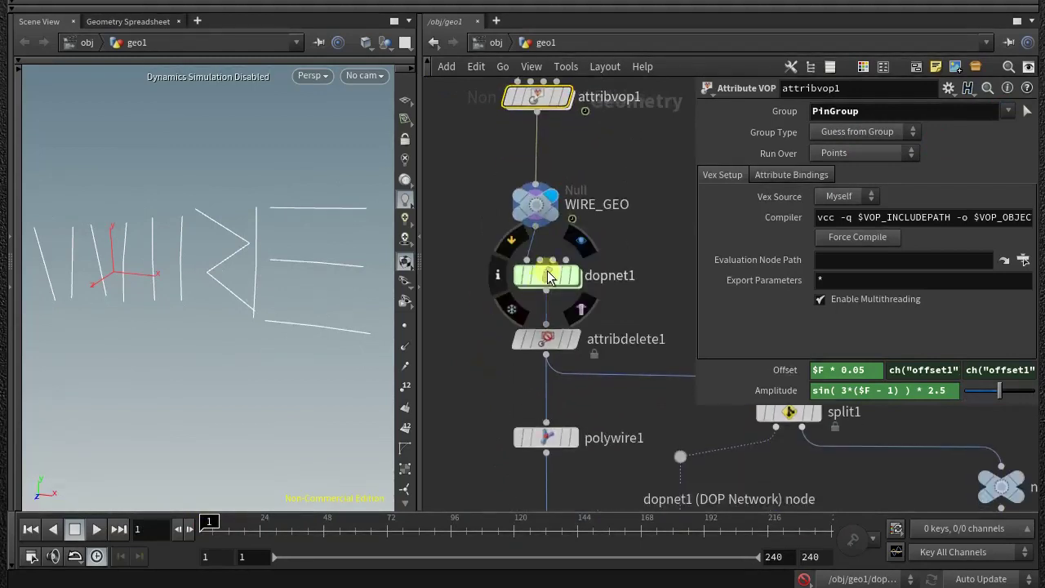
pyautogui.click(545, 276)
pyautogui.click(95, 529)
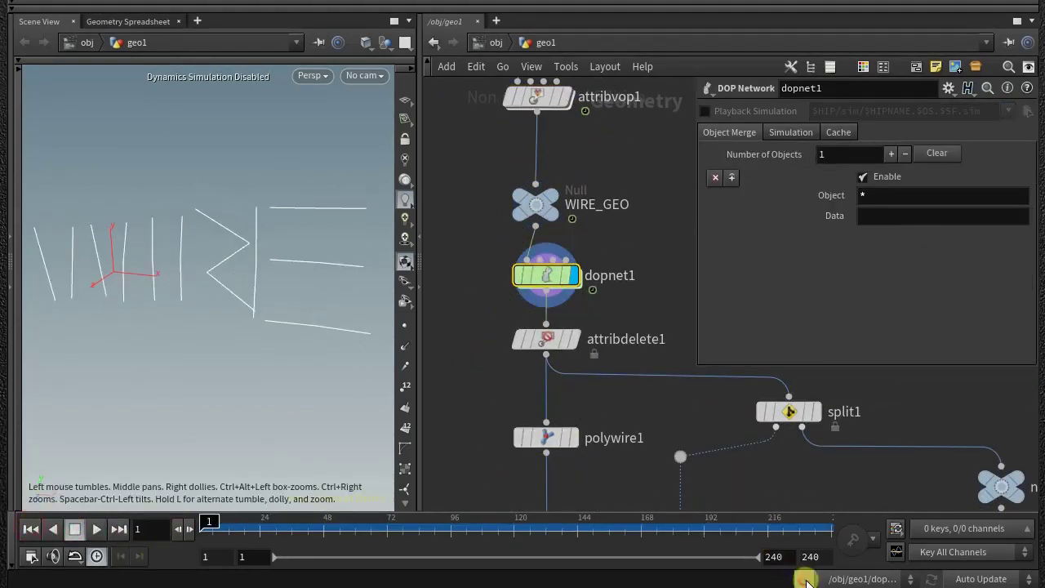
pyautogui.click(96, 529)
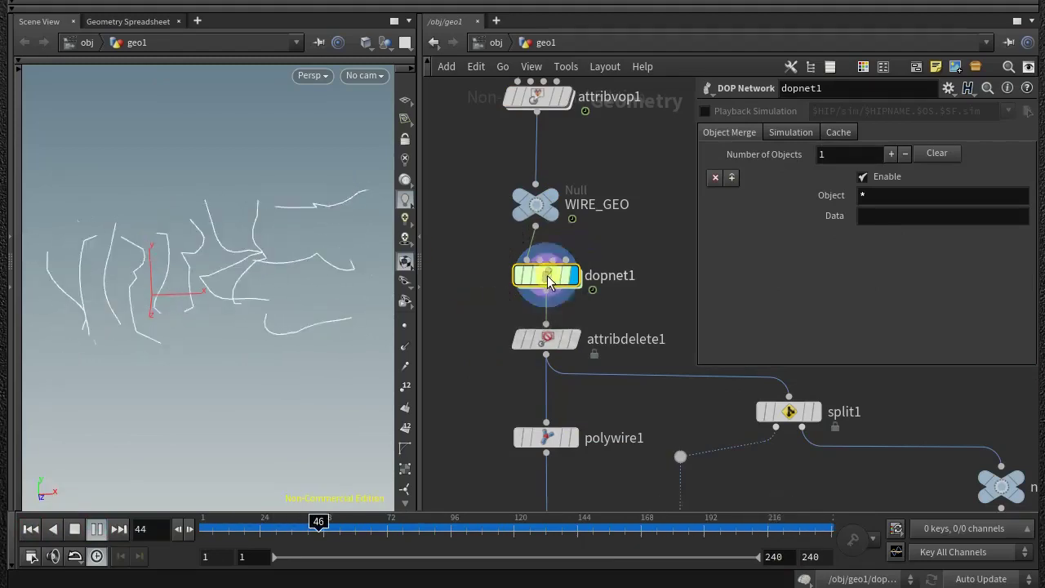
# - Dive into dopnet1 and view wireobject1's elasticity settings
pyautogui.press('i')
pyautogui.moveTo(473, 255); pyautogui.dragTo(436, 227, button='middle')
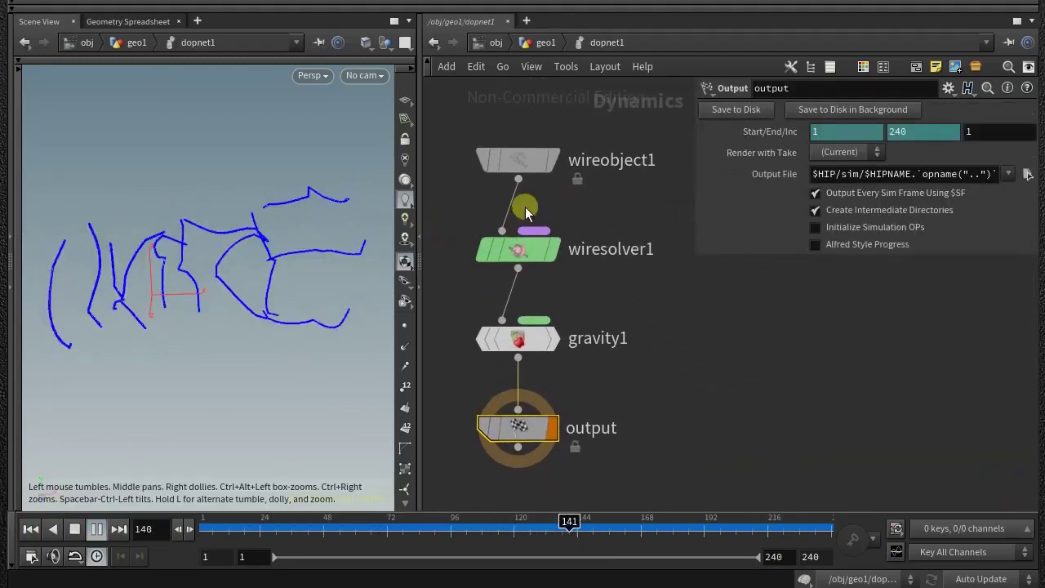
pyautogui.click(517, 160)
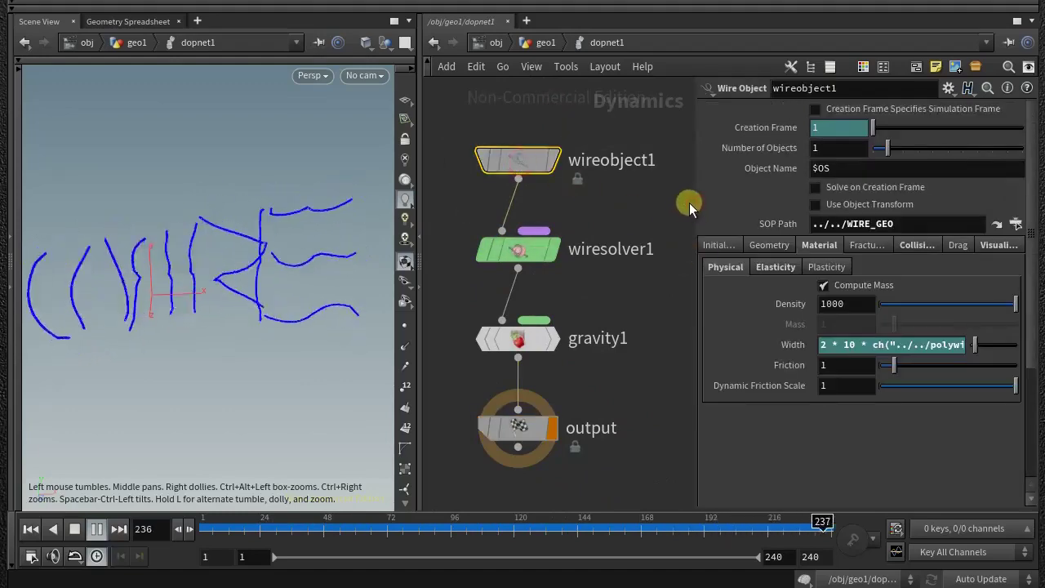
pyautogui.moveTo(690, 203); pyautogui.dragTo(663, 203)
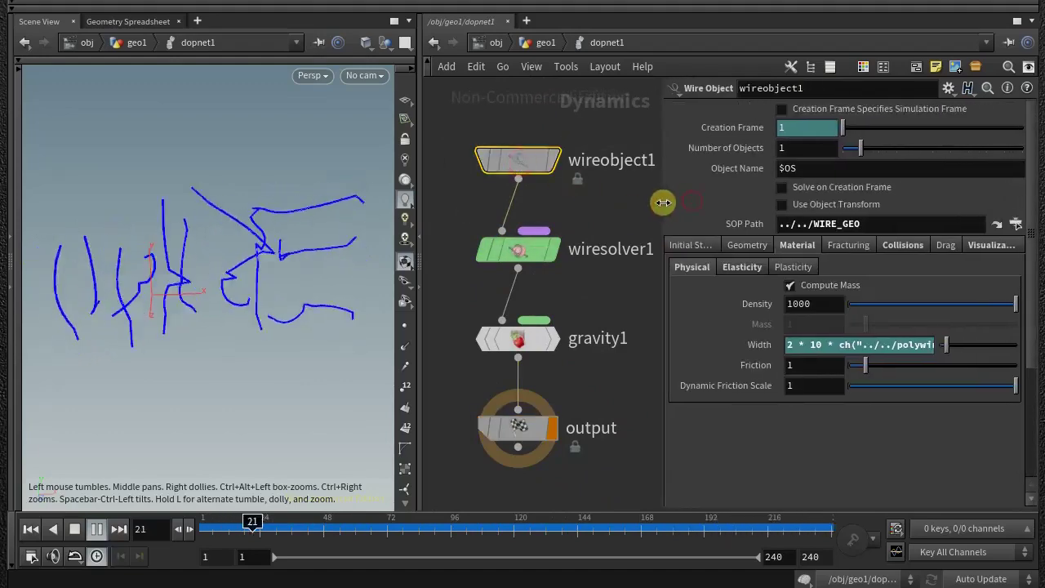
pyautogui.click(740, 267)
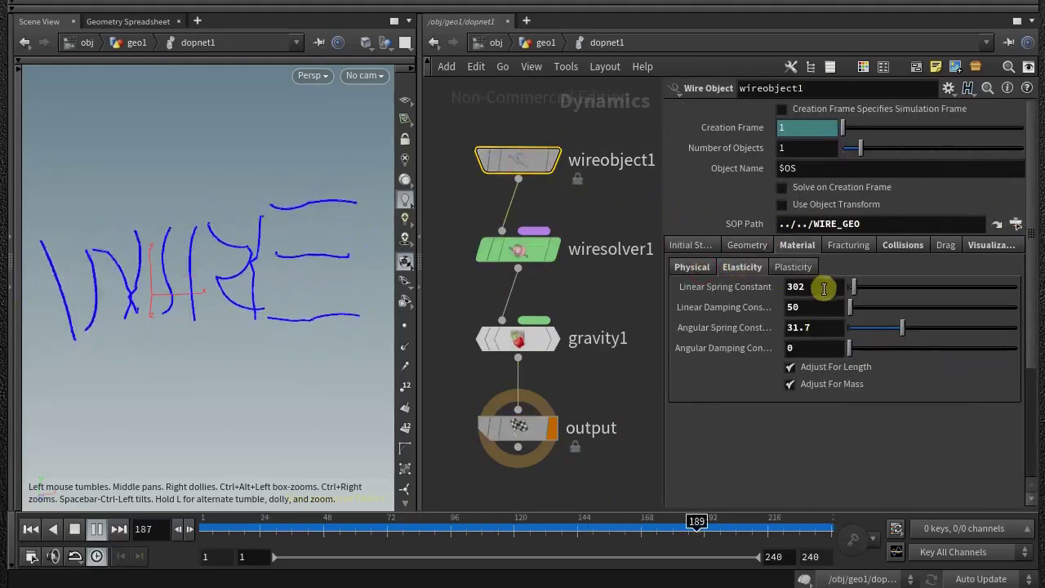
# - Browse wireobject1's Material, Collisions and Visualization settings, then return to geo1
pyautogui.click(701, 269)
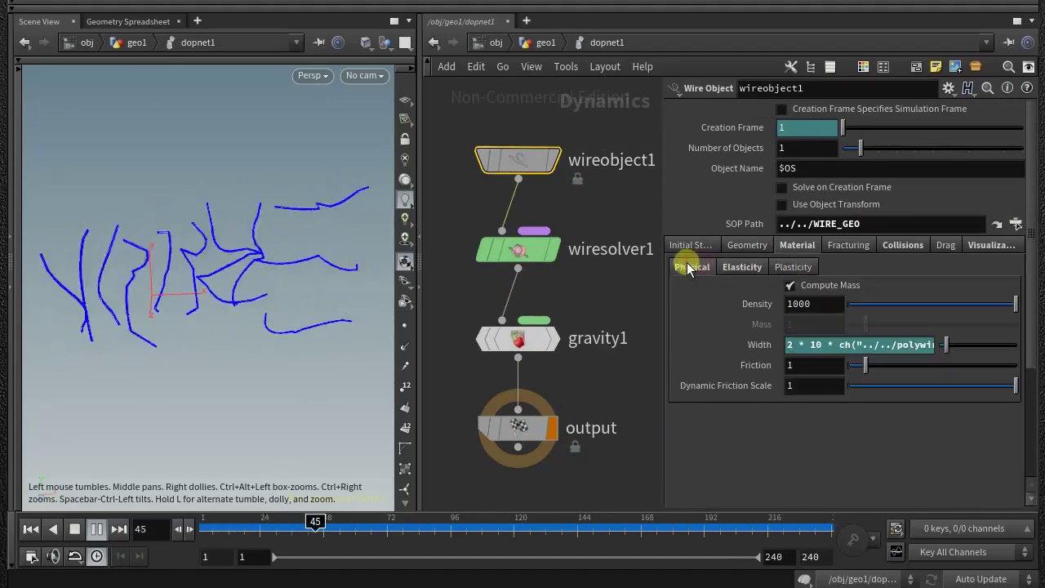
pyautogui.click(900, 247)
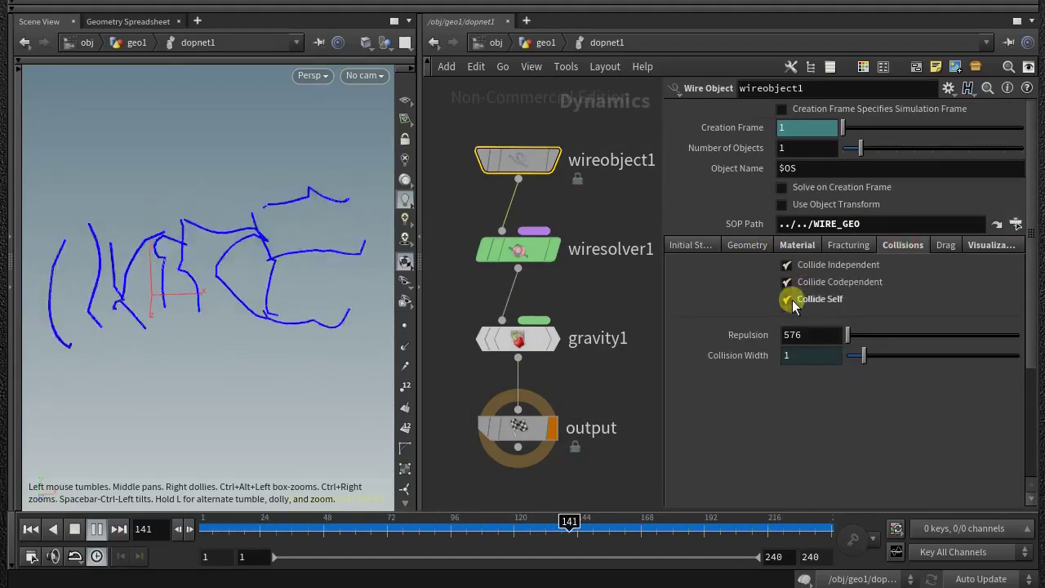
pyautogui.click(984, 246)
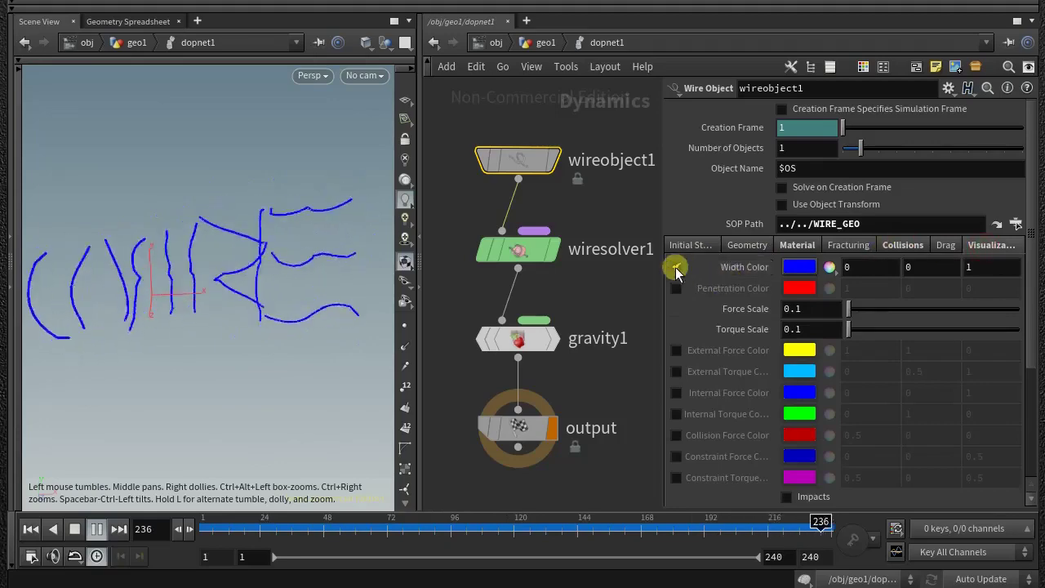
pyautogui.click(830, 249)
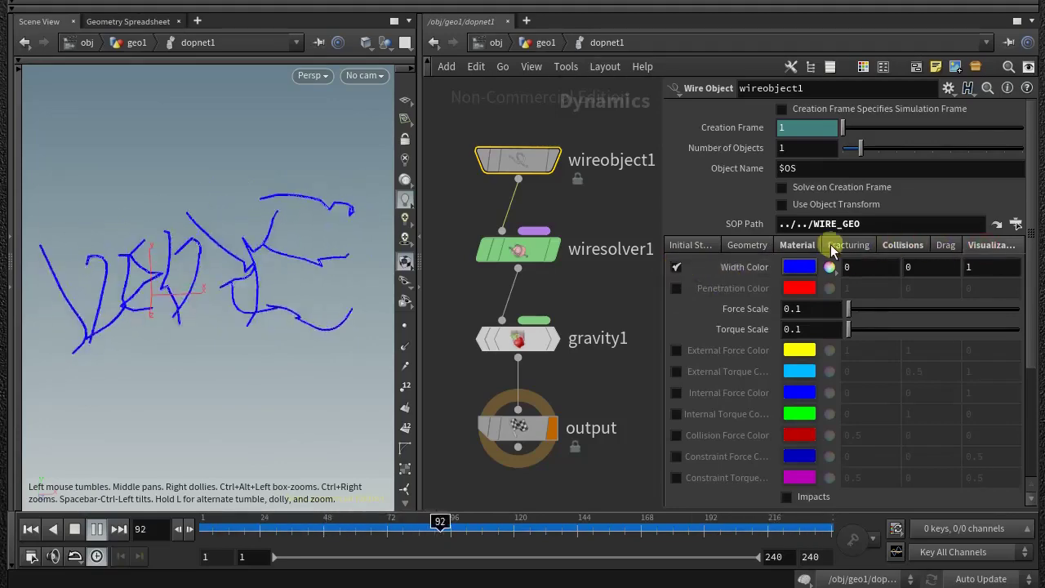
pyautogui.click(794, 248)
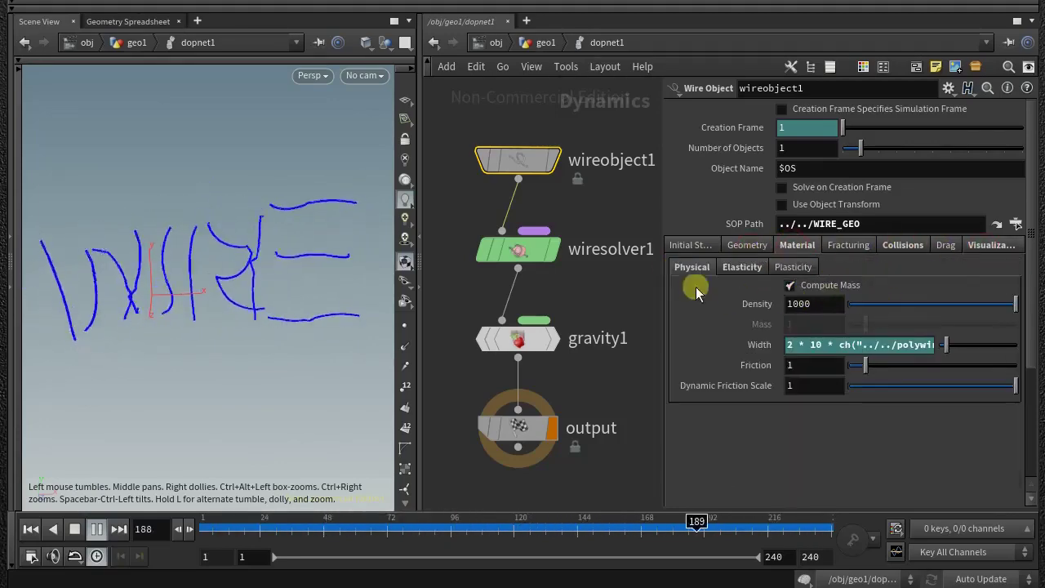
pyautogui.click(551, 48)
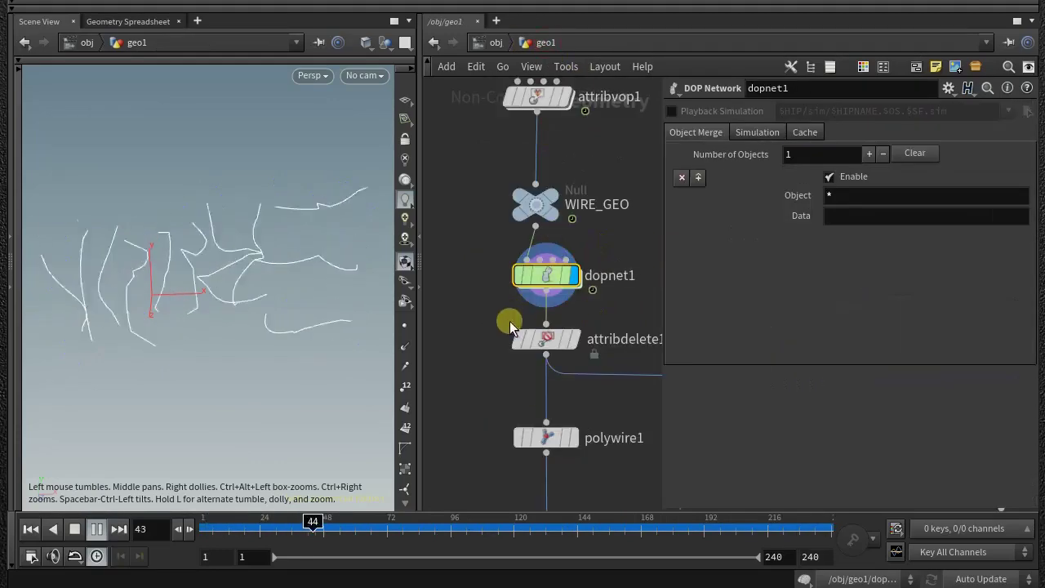
# - Read dopnet1's and attribdelete1's output info and check Attribute Delete's point attribute list
pyautogui.press('p')
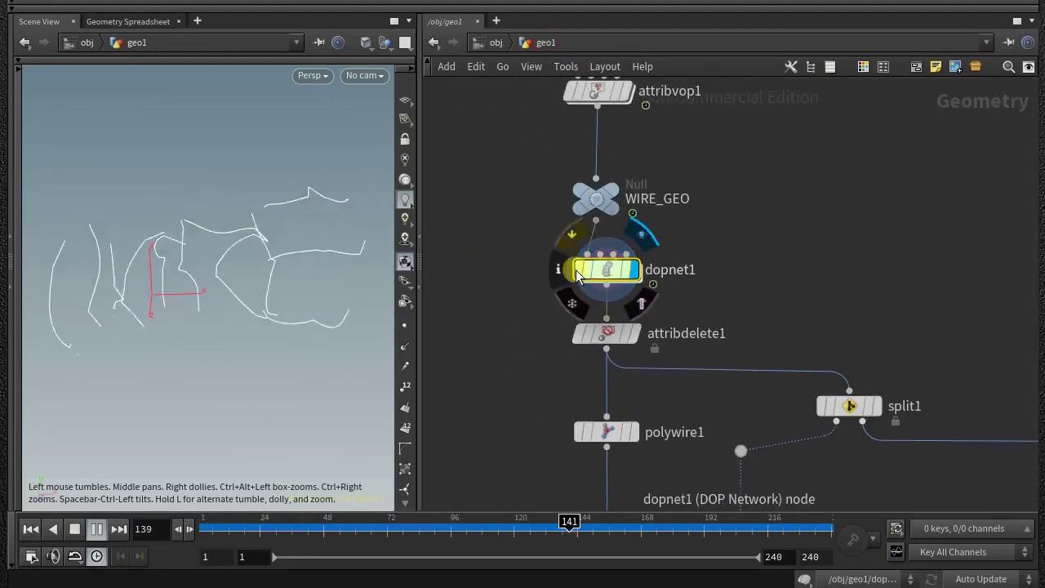
pyautogui.click(559, 269)
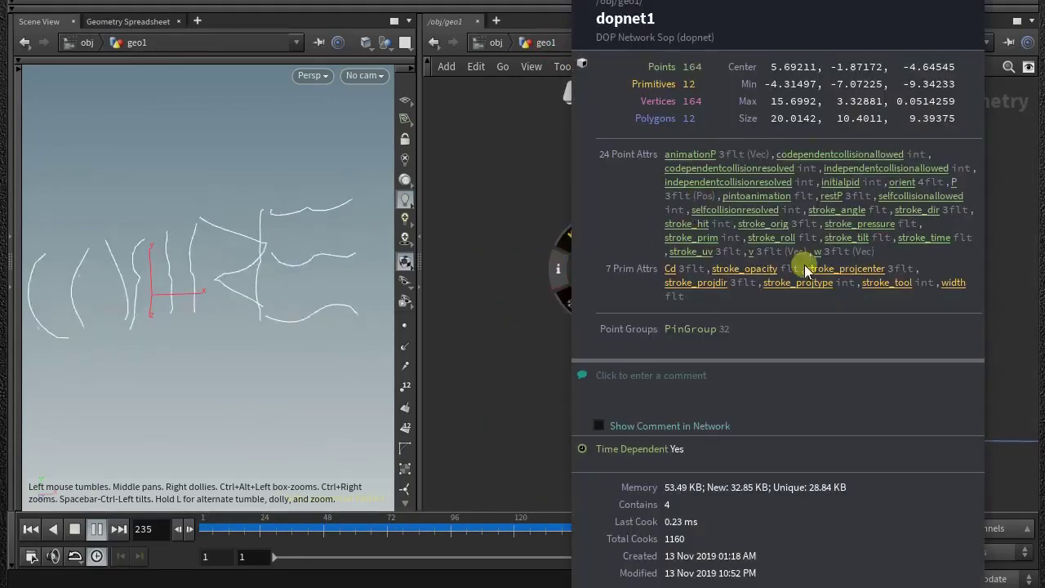
pyautogui.moveTo(606, 333)
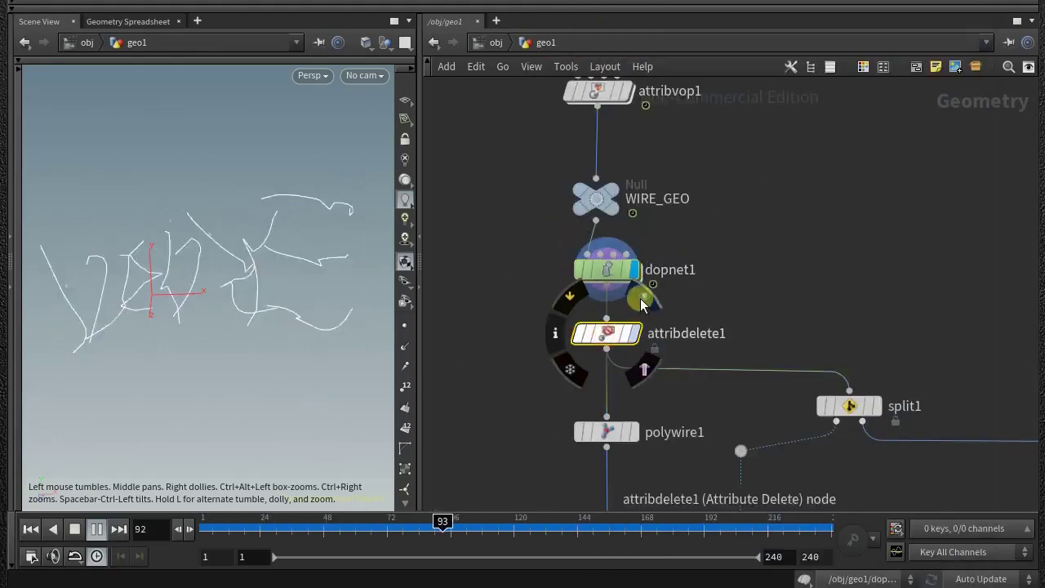
pyautogui.click(554, 331)
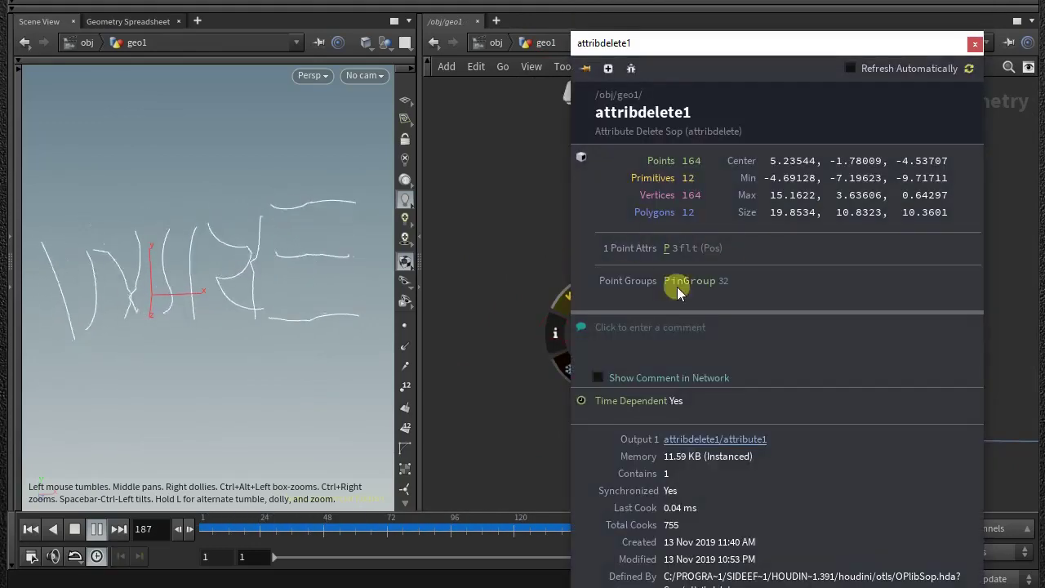
pyautogui.press('p')
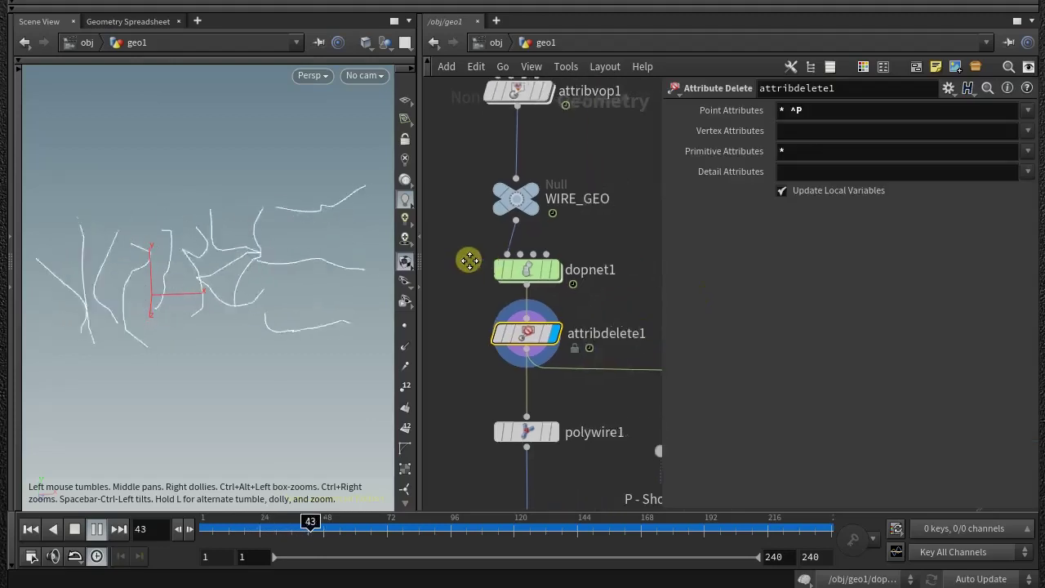
pyautogui.click(1026, 110)
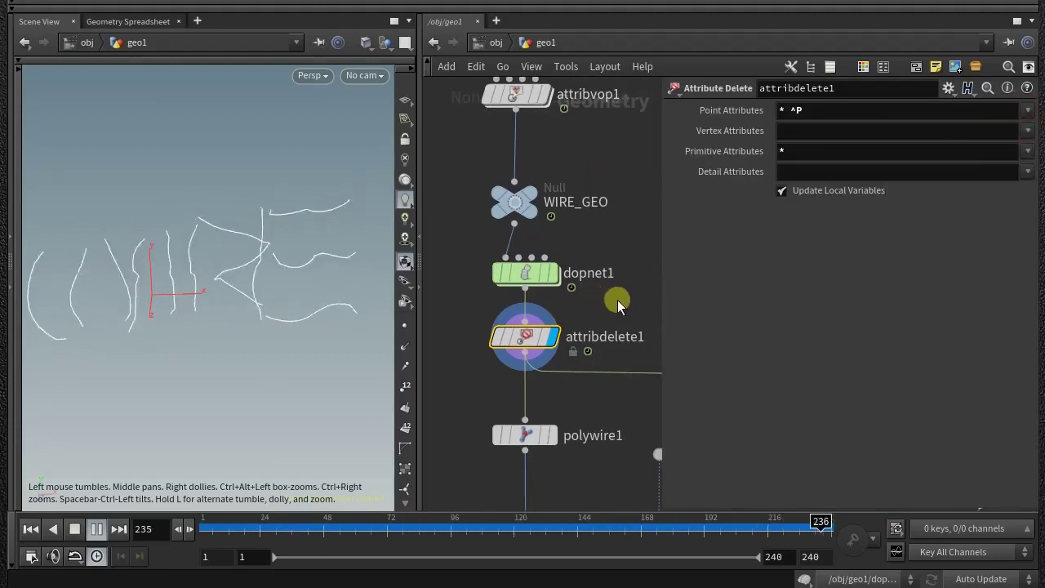
# - Display polywire1's tube output and toggle its bypass to compare with bare wires
pyautogui.press('p')
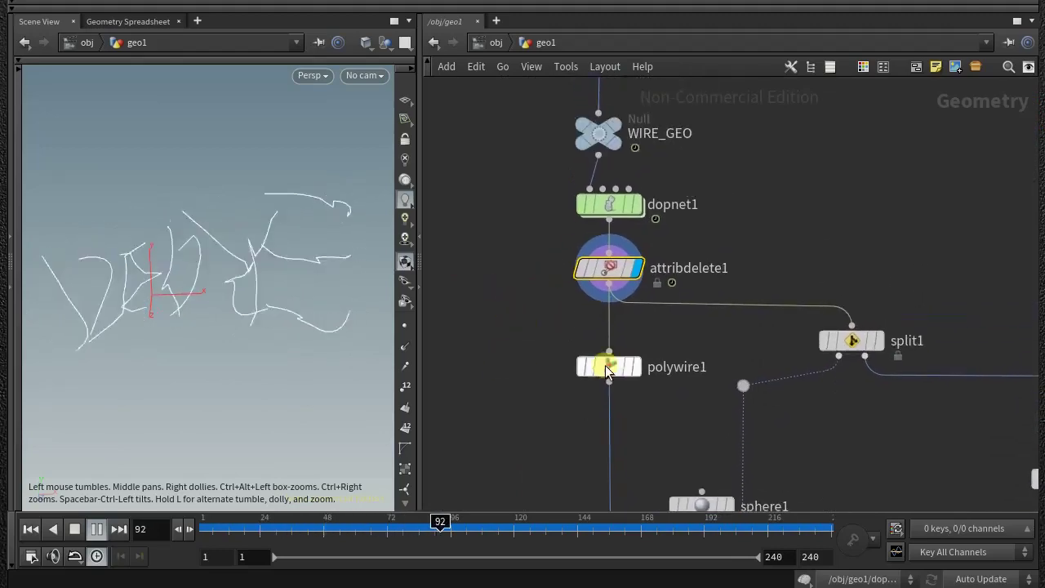
pyautogui.click(645, 337)
pyautogui.moveTo(366, 292); pyautogui.dragTo(257, 239)
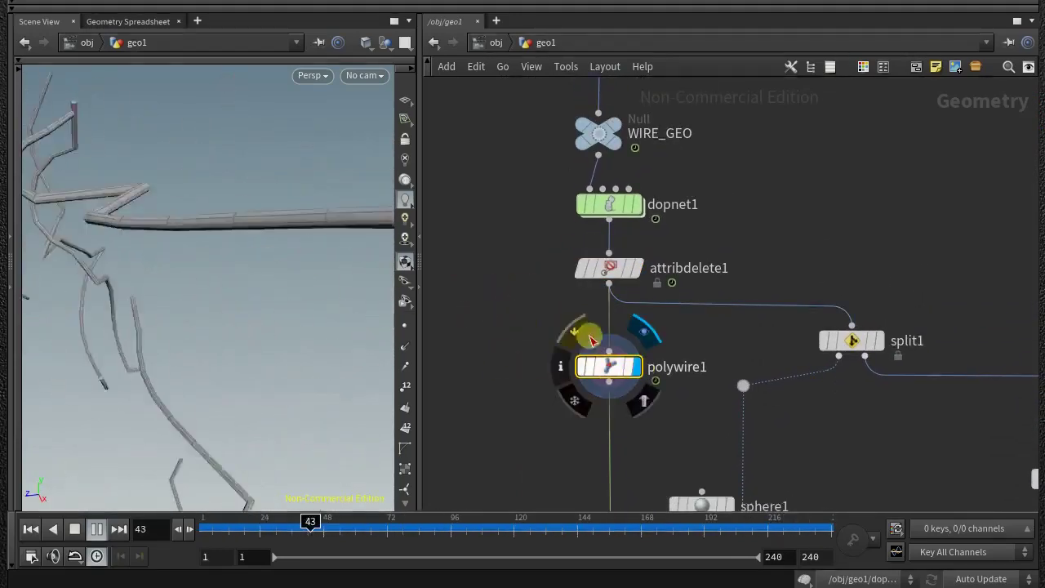
pyautogui.click(577, 328)
pyautogui.click(579, 330)
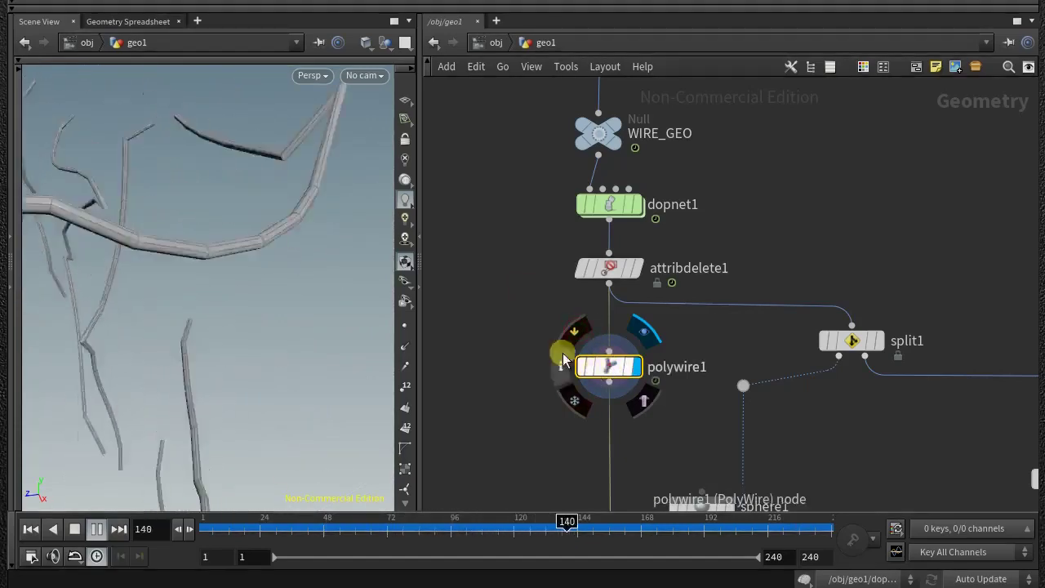
# - Check that the dopnet1 wire object's Width expression links to polywire1's radius
pyautogui.press('p')
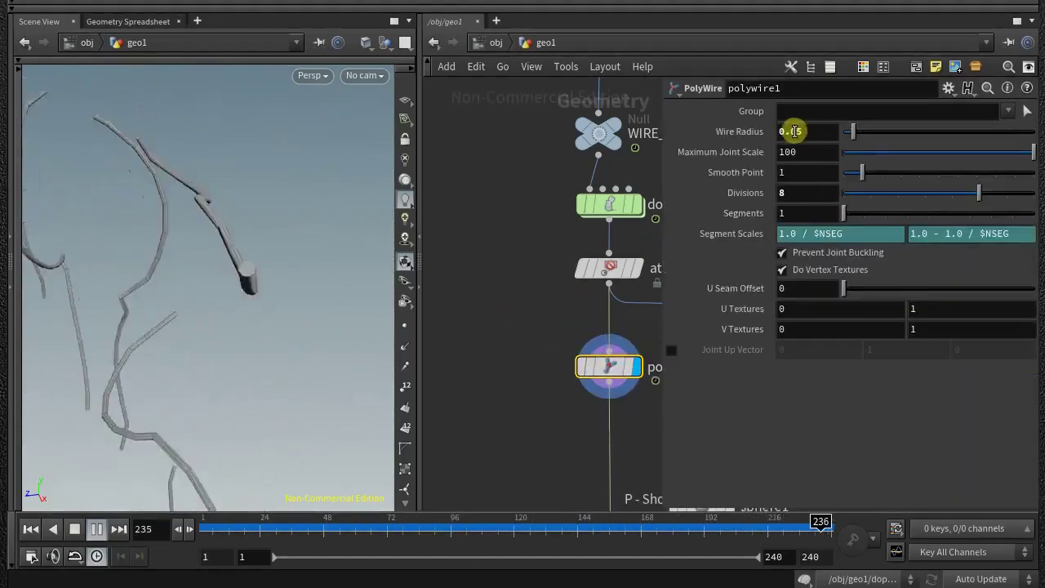
pyautogui.doubleClick(510, 233)
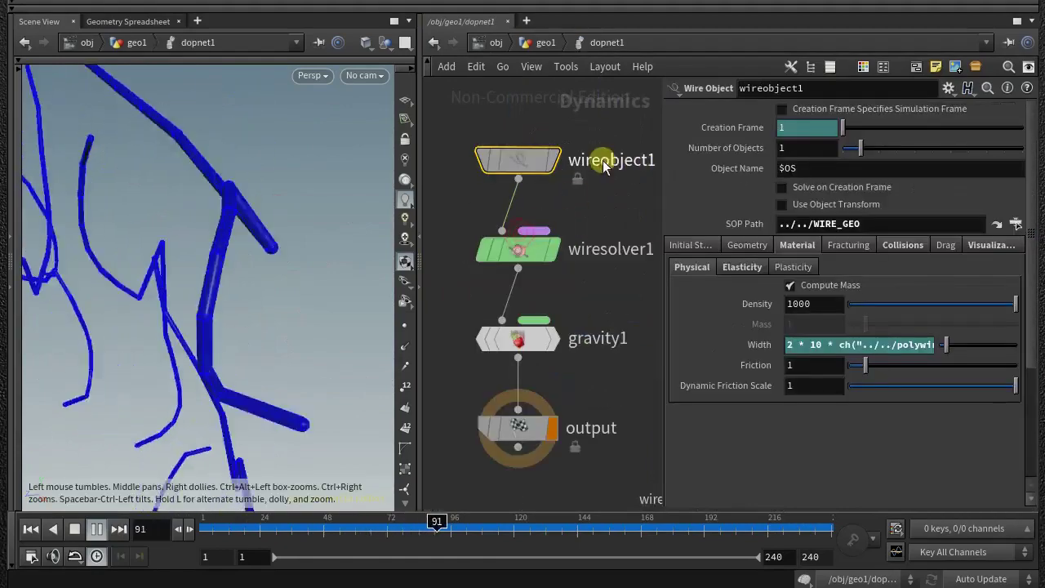
pyautogui.click(906, 343)
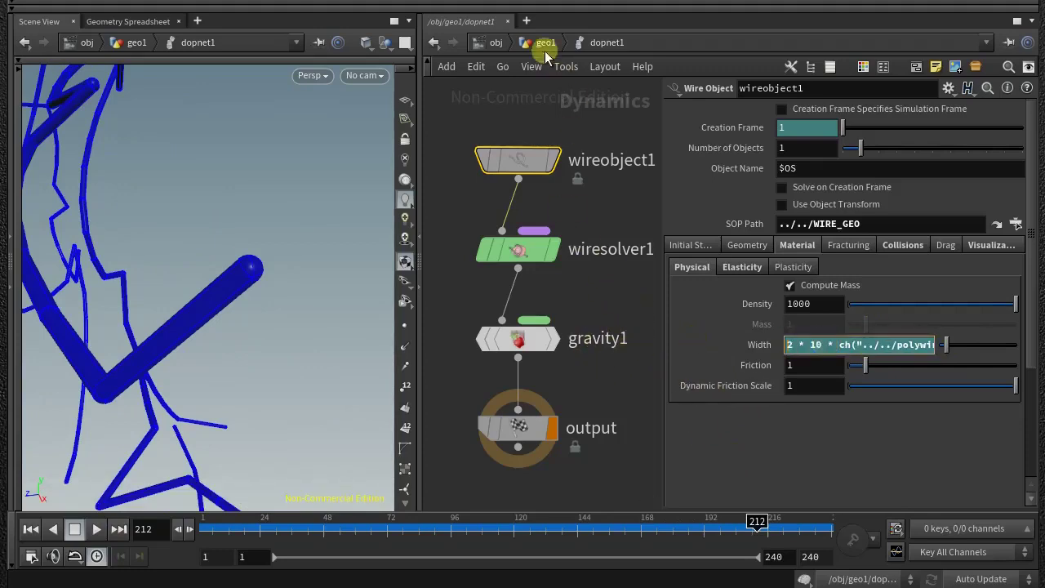
pyautogui.click(546, 51)
# - Rewind to frame 1 and test polywire1's Wire Radius at 0.1, then 0.2
pyautogui.click(522, 399)
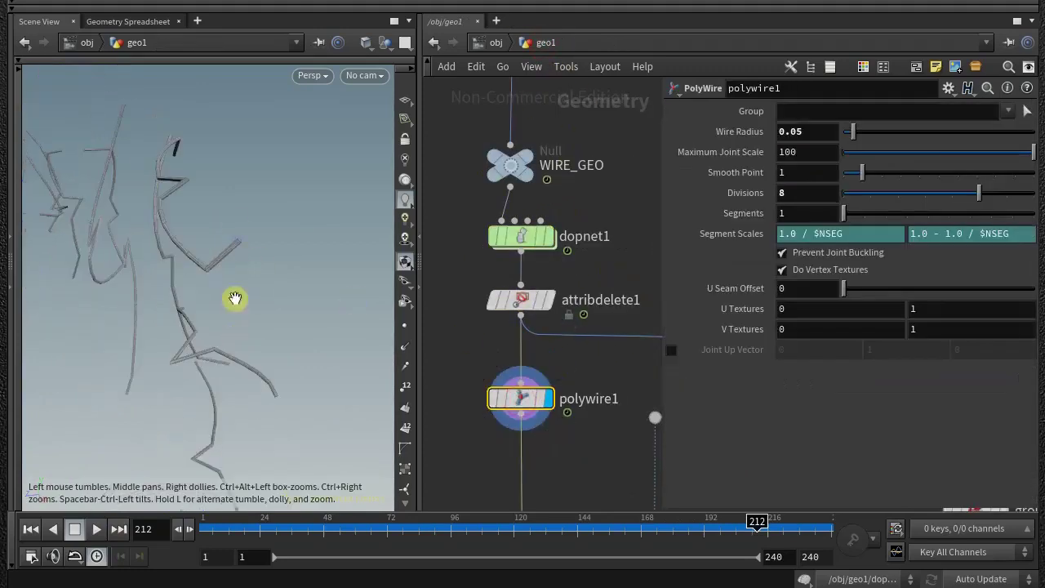
pyautogui.click(34, 531)
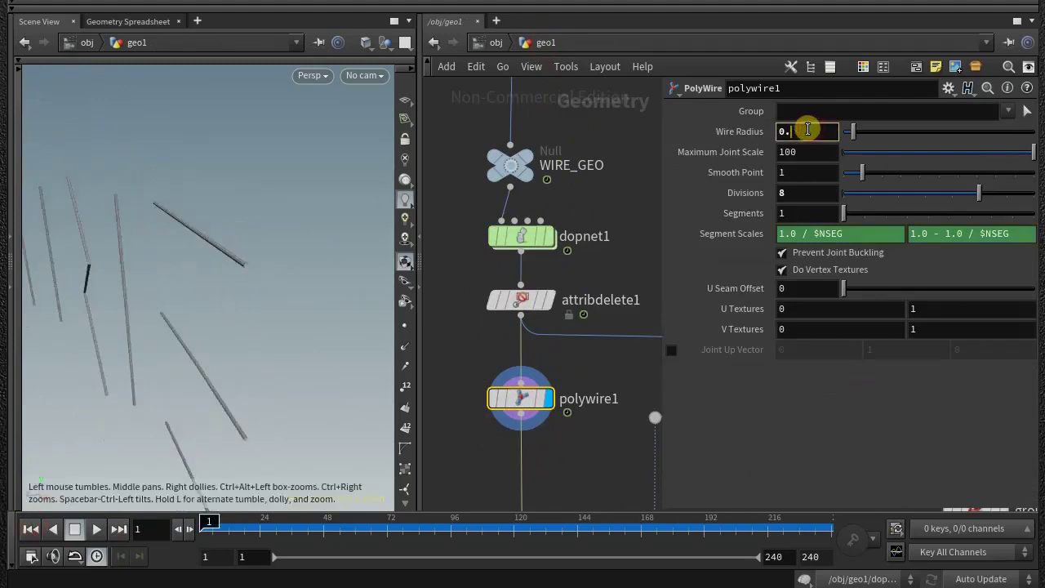
pyautogui.write('1')
pyautogui.press('Return')
pyautogui.press('BackSpace')
pyautogui.write('2')
pyautogui.press('Return')
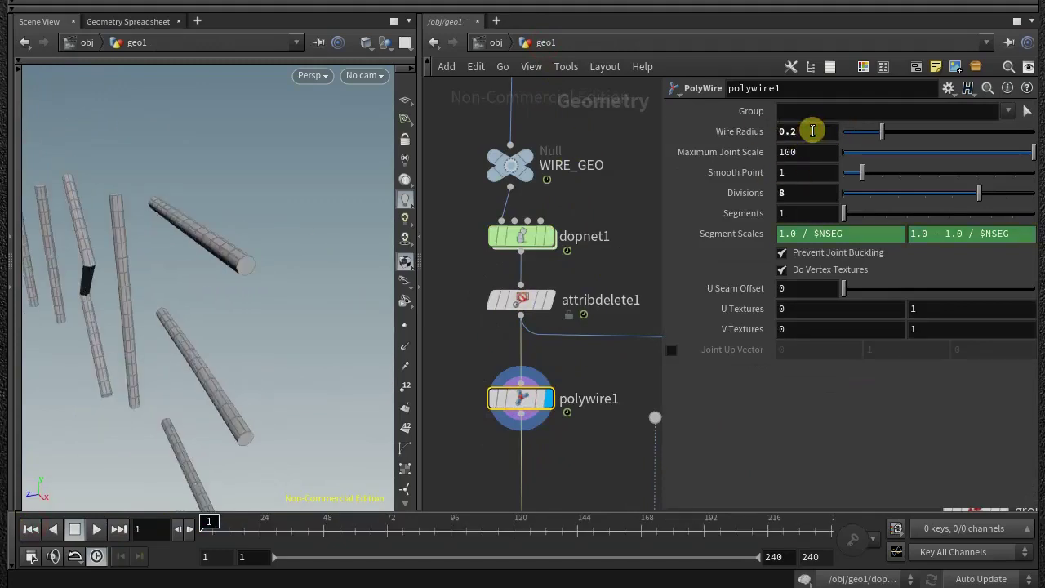
pyautogui.moveTo(188, 262)
pyautogui.mouseDown()
pyautogui.moveTo(217, 256)
pyautogui.moveTo(109, 303)
pyautogui.moveTo(98, 318)
pyautogui.mouseUp()
# - Recheck the wire width in dopnet1, then play the simulation from a front view of WIRE
pyautogui.doubleClick(506, 237)
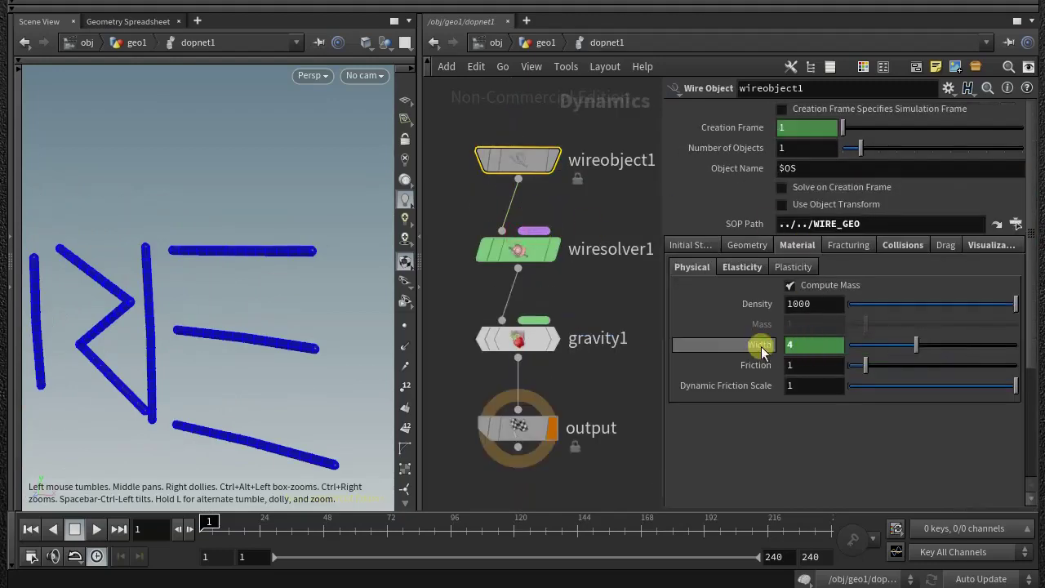
pyautogui.click(545, 44)
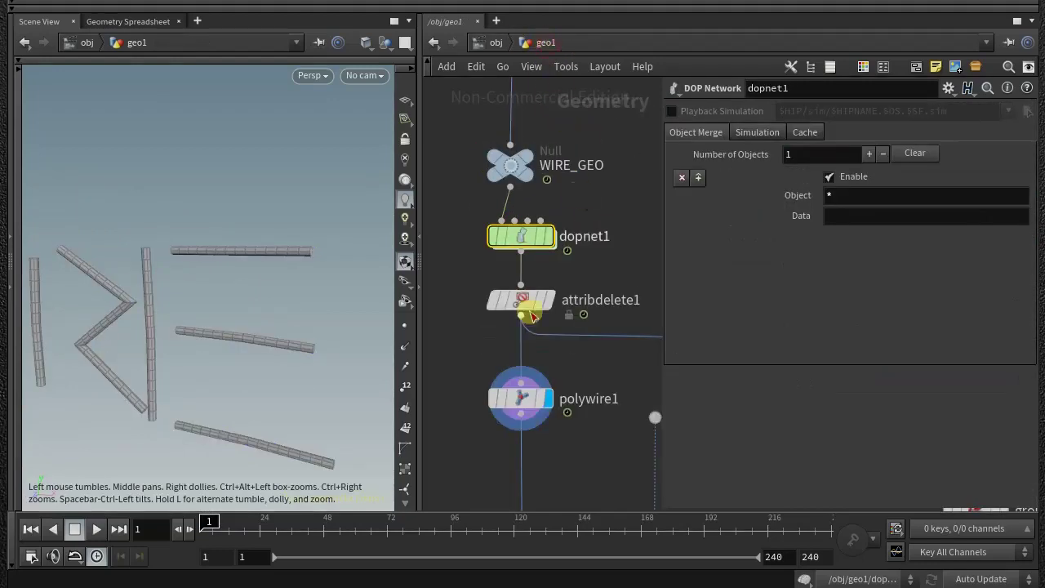
pyautogui.moveTo(263, 324)
pyautogui.mouseDown()
pyautogui.moveTo(150, 310)
pyautogui.moveTo(154, 346)
pyautogui.moveTo(217, 357)
pyautogui.moveTo(150, 466)
pyautogui.mouseUp()
pyautogui.press('Up')
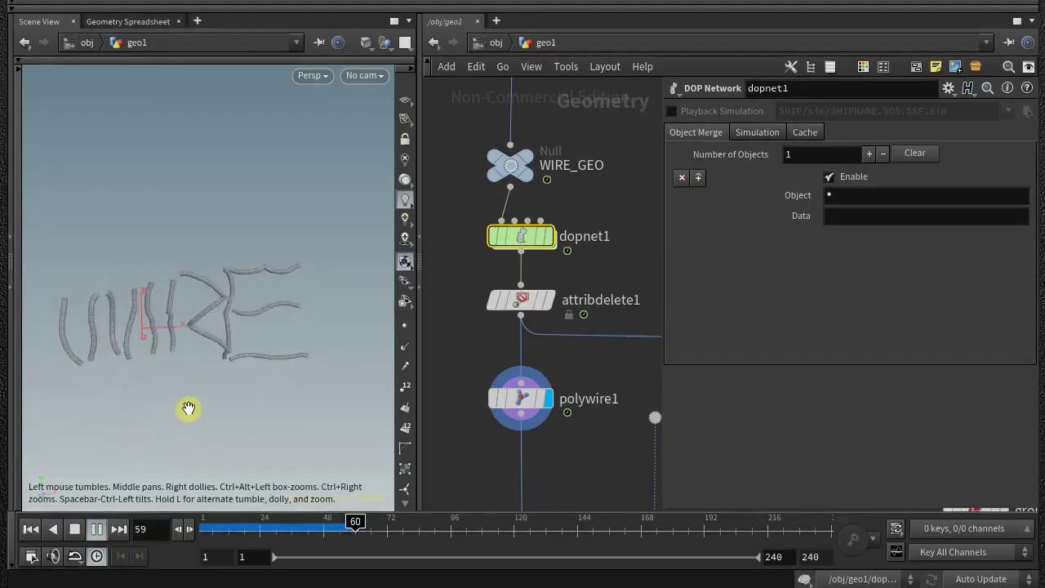
pyautogui.click(30, 528)
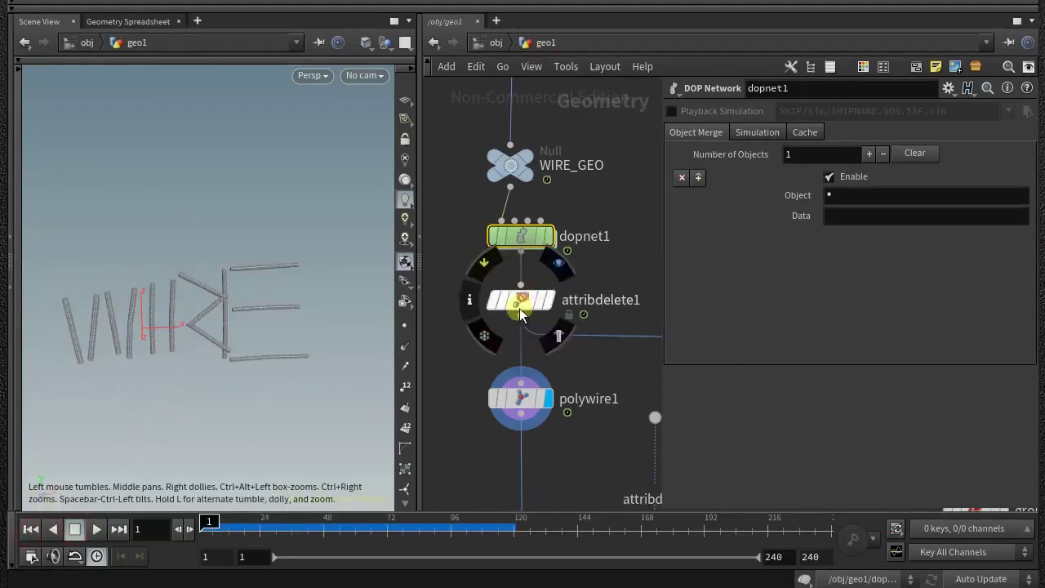
# - Reset polywire1's Wire Radius to 0.05 and play the simulation with thin tubes
pyautogui.click(522, 402)
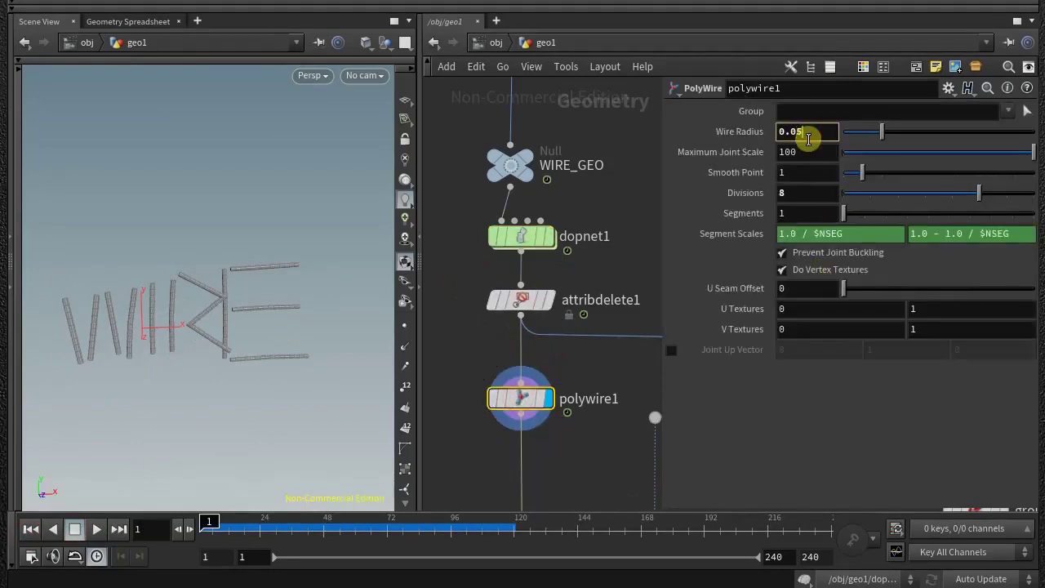
pyautogui.press('Return')
pyautogui.click(97, 528)
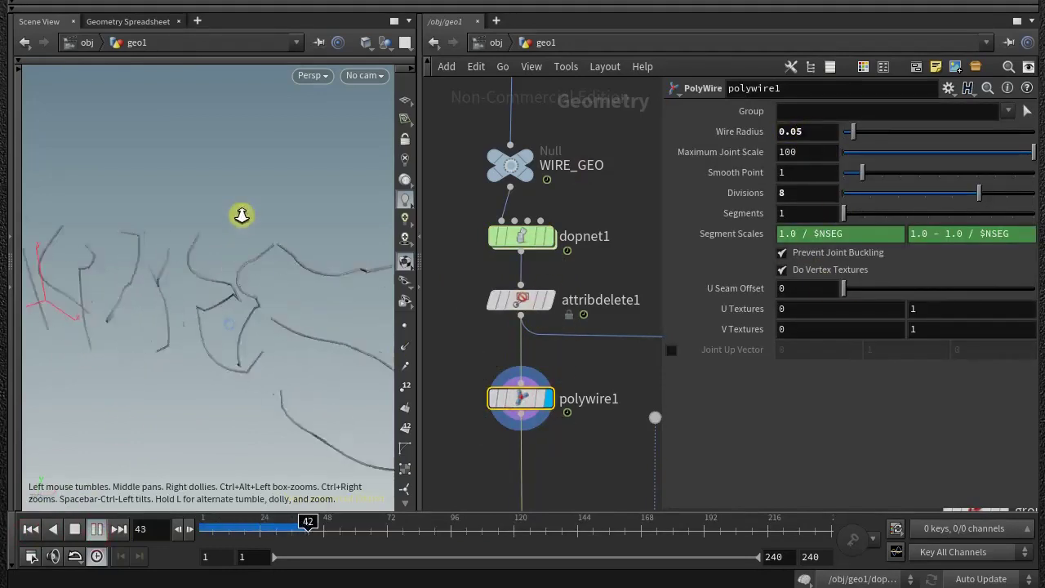
# - Frame all nodes, stop playback at frame 1, and display split1's output
pyautogui.press('p')
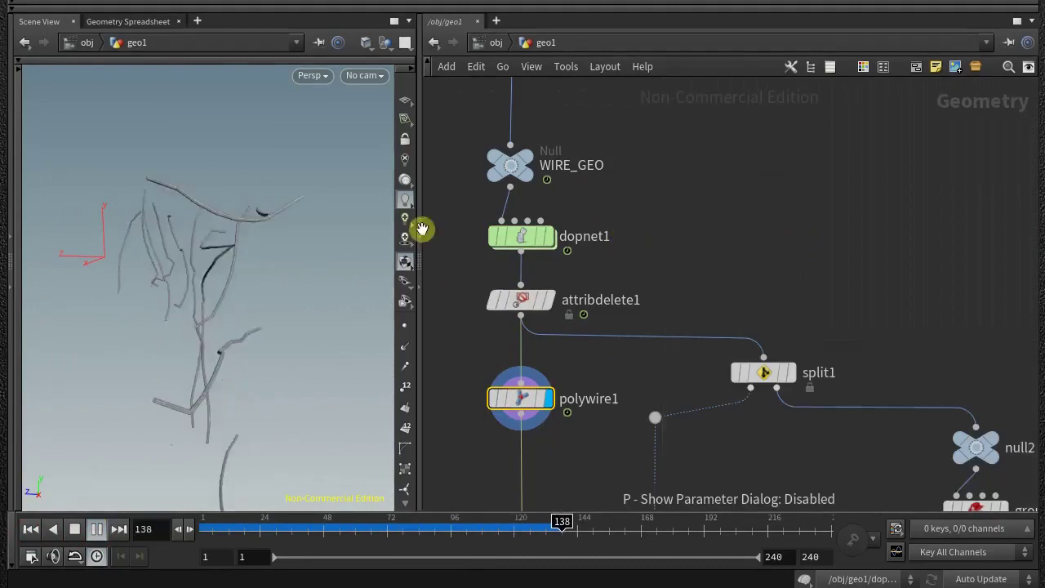
pyautogui.press('h')
pyautogui.moveTo(505, 281)
pyautogui.mouseDown(button='middle')
pyautogui.moveTo(496, 184)
pyautogui.moveTo(514, 401)
pyautogui.mouseUp(button='middle')
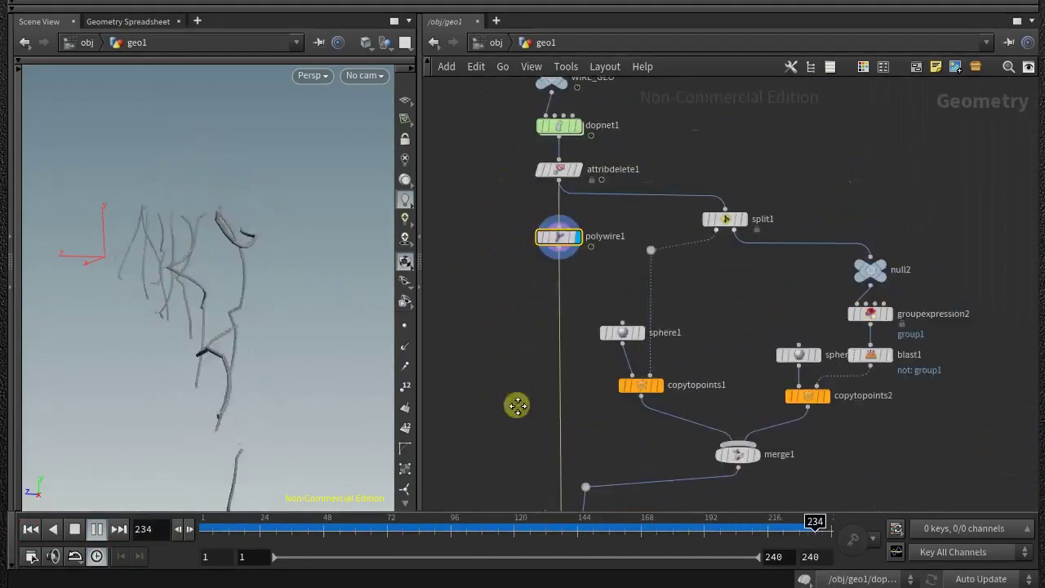
pyautogui.moveTo(299, 305); pyautogui.dragTo(356, 263, button='middle')
pyautogui.click(29, 527)
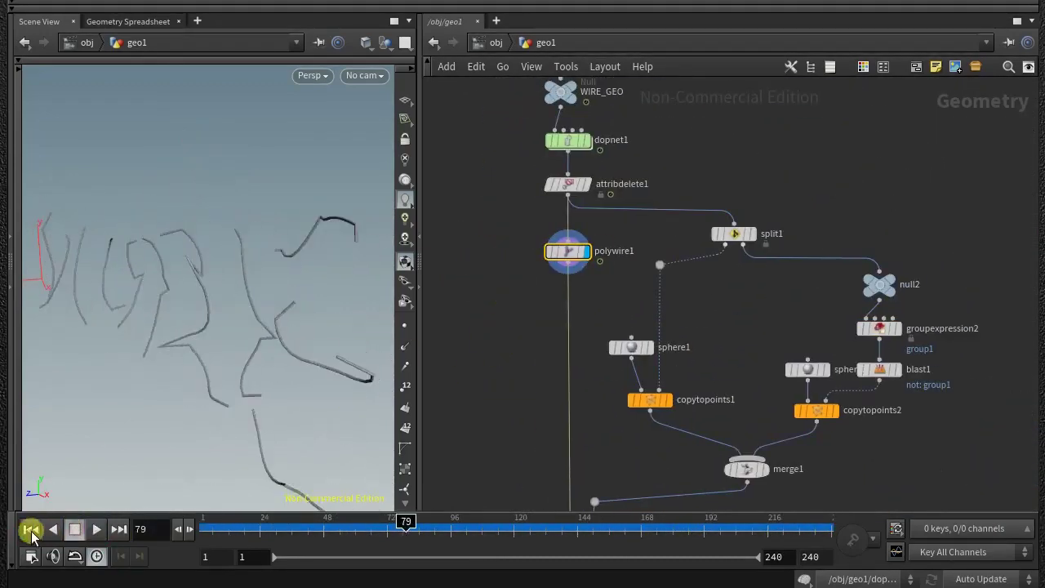
pyautogui.moveTo(725, 219)
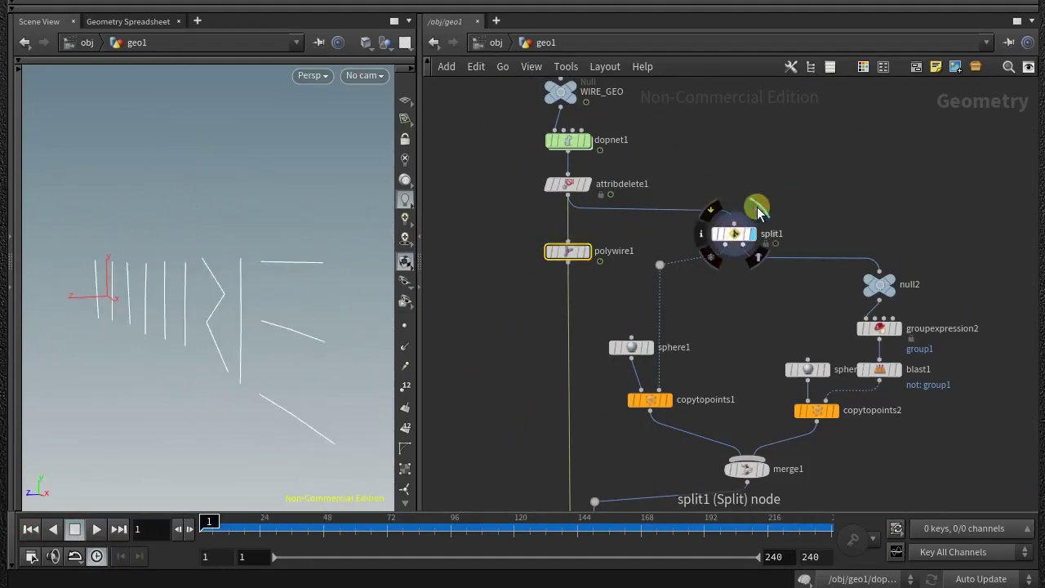
pyautogui.click(757, 209)
# - Display sphere1 alone, then the spheres copied onto the points
pyautogui.scroll(4, 684, 314)
pyautogui.scroll(1, 698, 250)
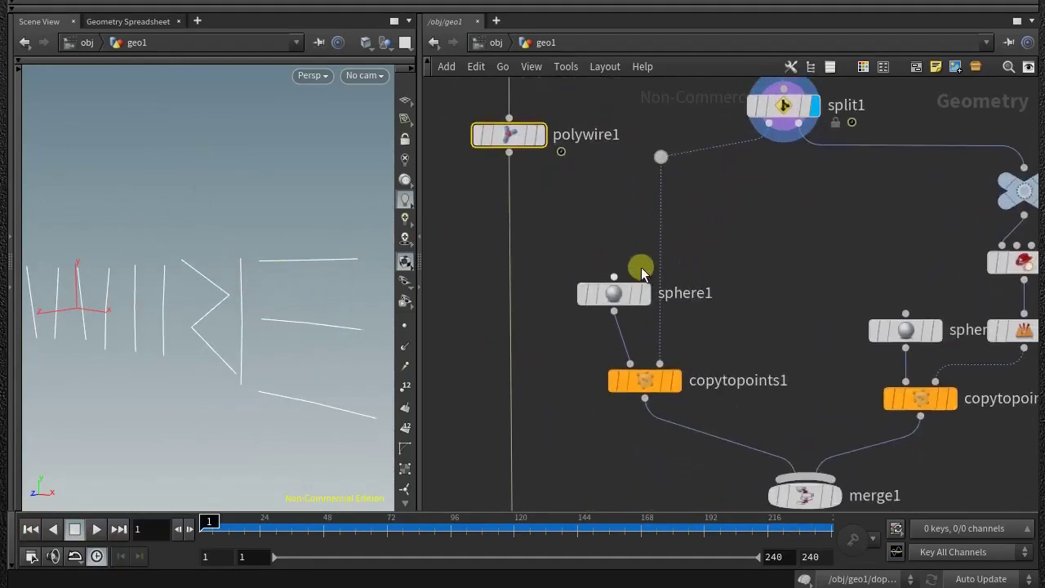
pyautogui.click(650, 263)
pyautogui.scroll(3, 214, 357)
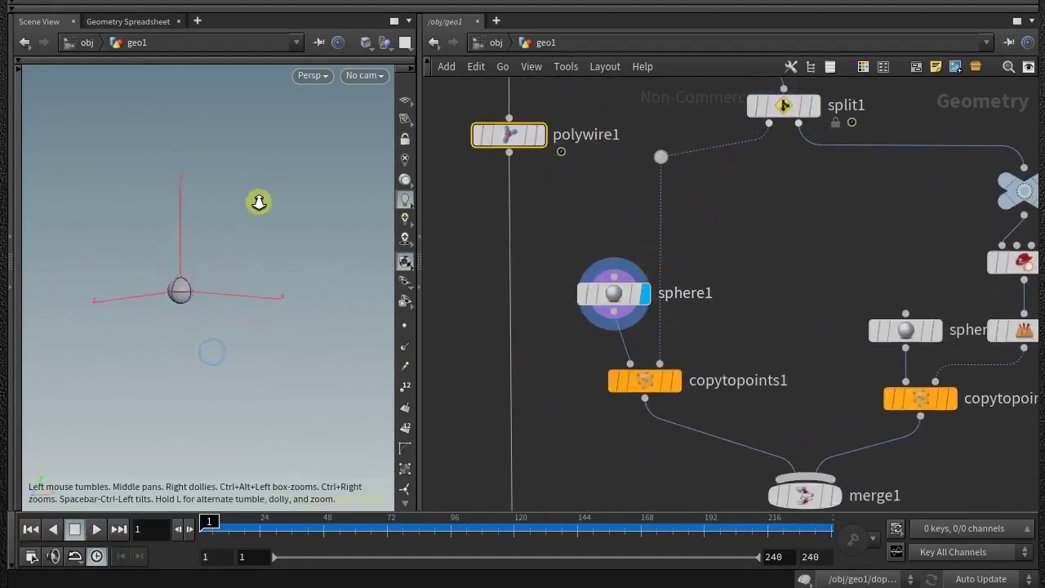
pyautogui.click(675, 380)
pyautogui.moveTo(257, 280)
pyautogui.mouseDown()
pyautogui.moveTo(285, 292)
pyautogui.moveTo(173, 260)
pyautogui.moveTo(196, 255)
pyautogui.mouseUp()
pyautogui.moveTo(828, 225)
pyautogui.mouseDown(button='middle')
pyautogui.moveTo(658, 257)
pyautogui.moveTo(708, 243)
pyautogui.mouseUp(button='middle')
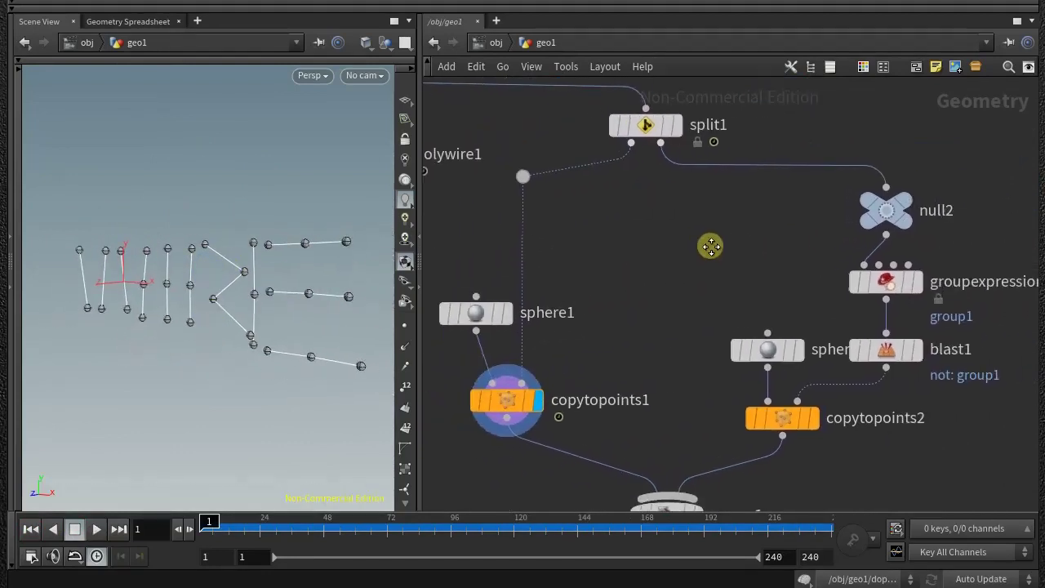
# - Compare the null2 and split1 outputs in the viewport
pyautogui.click(921, 169)
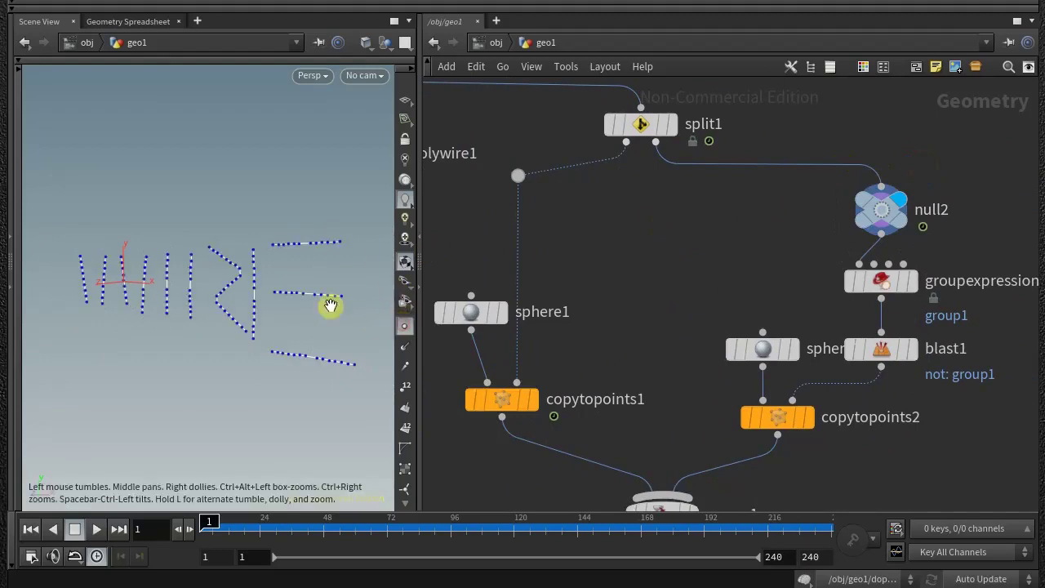
pyautogui.moveTo(331, 306)
pyautogui.mouseDown()
pyautogui.moveTo(264, 238)
pyautogui.moveTo(310, 245)
pyautogui.mouseUp()
pyautogui.moveTo(467, 201); pyautogui.dragTo(477, 256, button='middle')
pyautogui.click(690, 149)
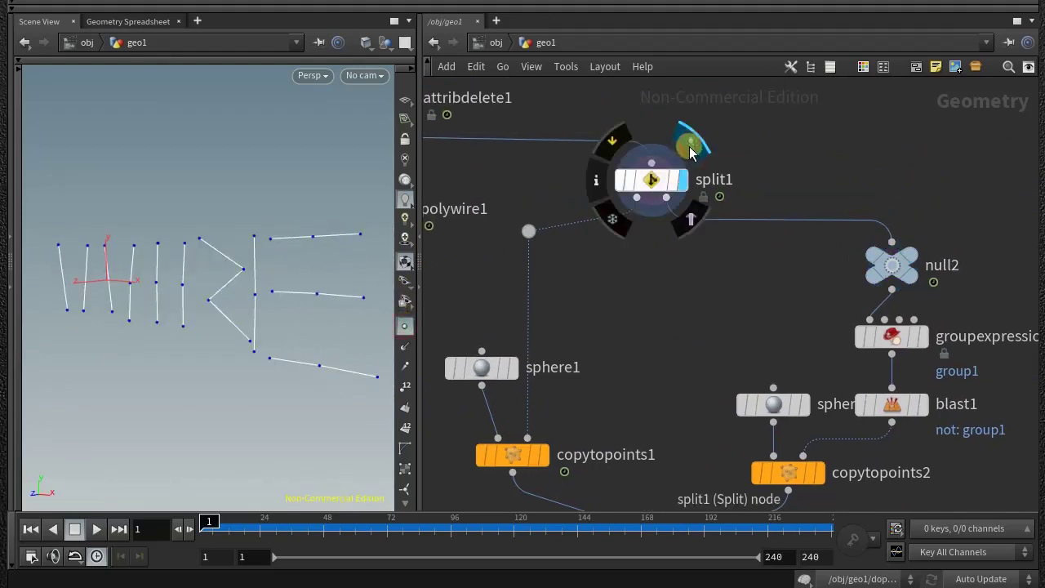
pyautogui.click(931, 227)
pyautogui.click(690, 147)
pyautogui.moveTo(601, 322); pyautogui.dragTo(608, 205, button='middle')
# - Step the display through copytopoints1 and null2 to groupexpression2's group1 points
pyautogui.click(567, 296)
pyautogui.moveTo(567, 297); pyautogui.dragTo(469, 351, button='middle')
pyautogui.click(815, 168)
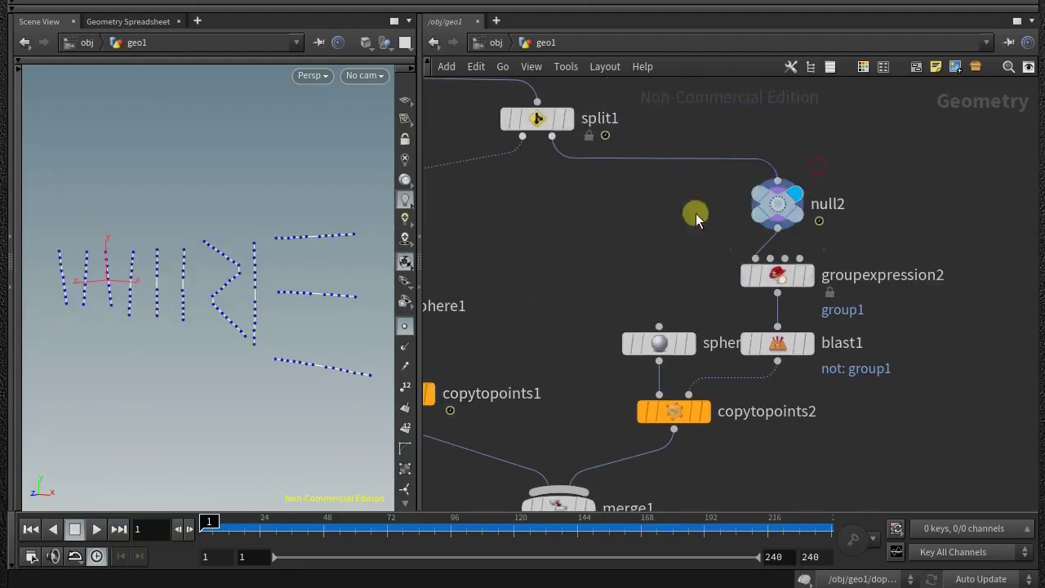
pyautogui.moveTo(696, 213)
pyautogui.mouseDown(button='middle')
pyautogui.moveTo(688, 161)
pyautogui.moveTo(574, 249)
pyautogui.moveTo(475, 248)
pyautogui.mouseUp(button='middle')
pyautogui.click(683, 252)
# - Review polywire1 and groupexpression2 parameters, then display blast1's output
pyautogui.press('p')
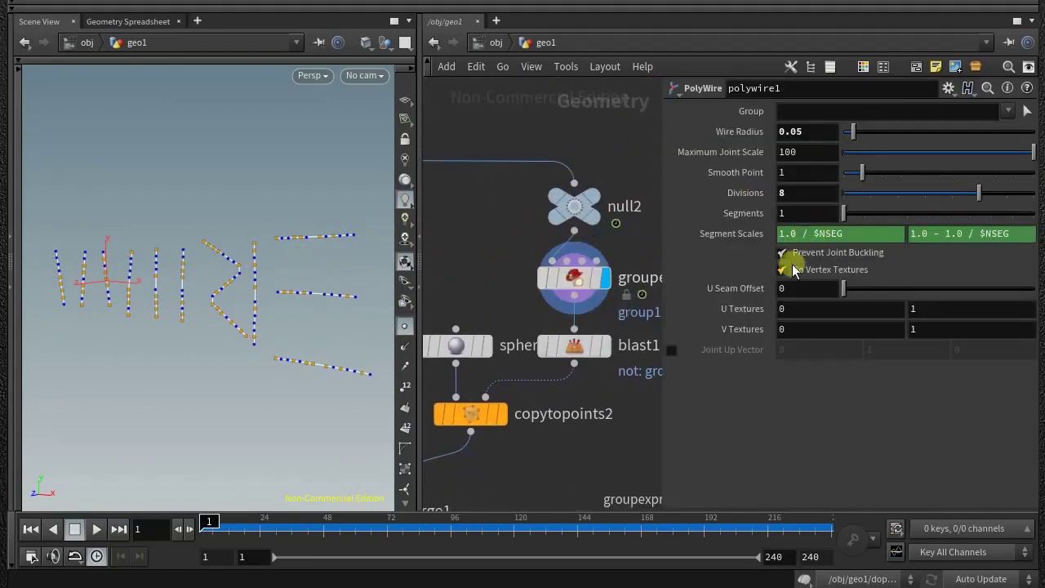
pyautogui.click(574, 278)
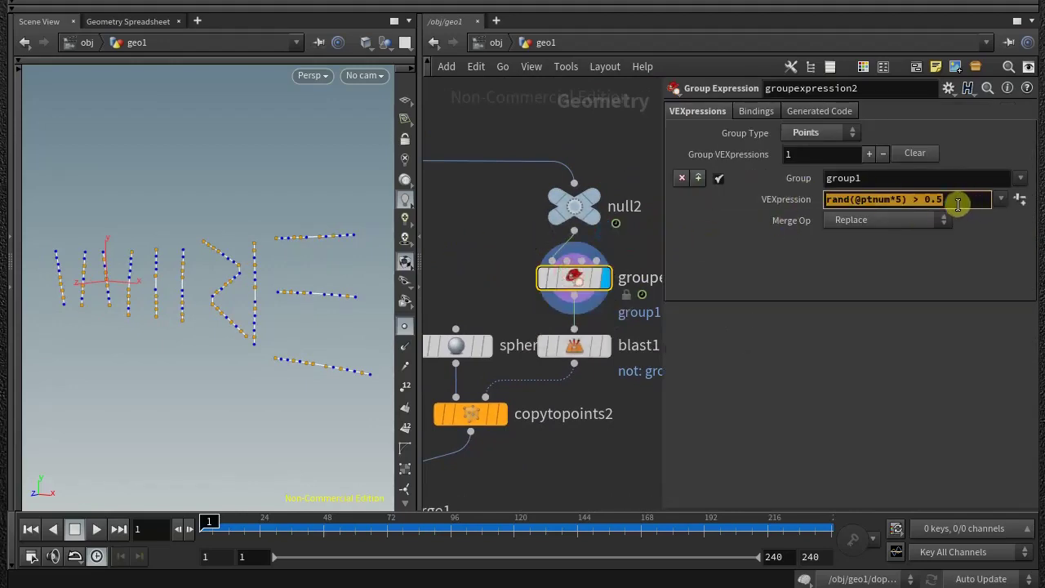
pyautogui.moveTo(232, 301)
pyautogui.mouseDown()
pyautogui.moveTo(191, 297)
pyautogui.moveTo(237, 297)
pyautogui.mouseUp()
pyautogui.moveTo(574, 346); pyautogui.dragTo(526, 272, button='middle')
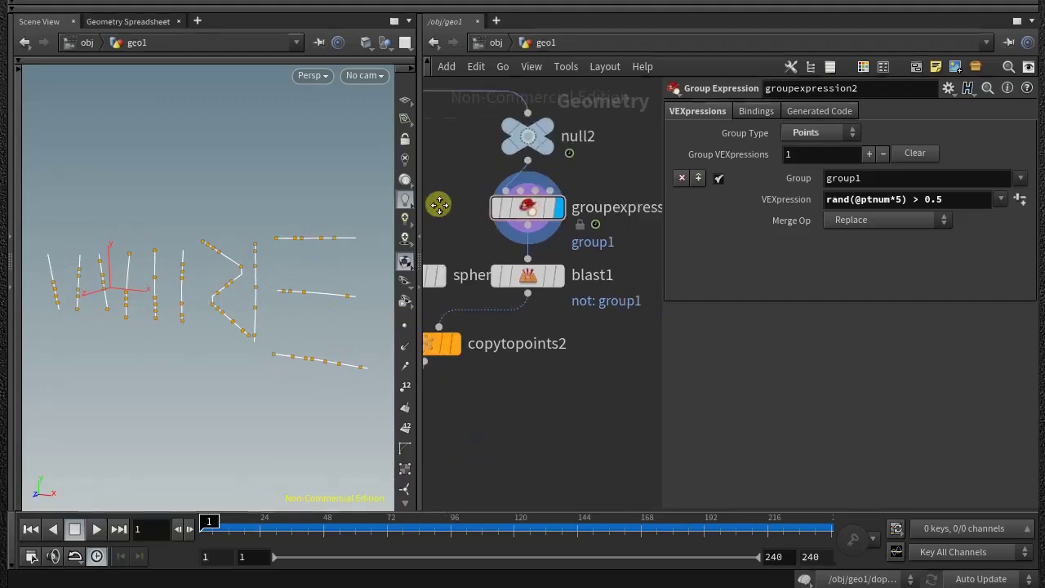
pyautogui.click(526, 272)
pyautogui.click(559, 272)
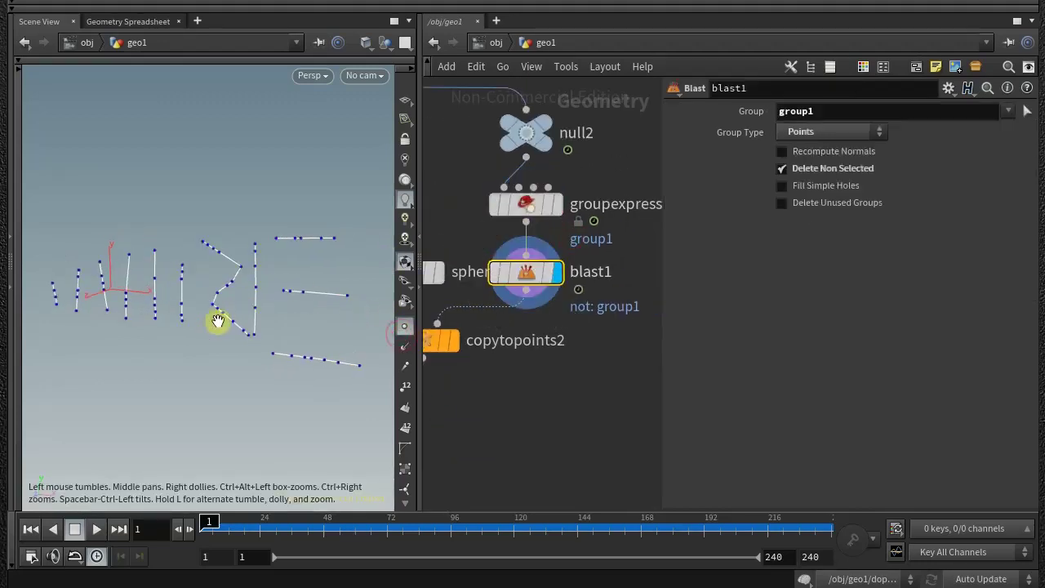
# - Display copytopoints2's output and tumble the view to inspect it
pyautogui.moveTo(217, 321); pyautogui.dragTo(210, 321)
pyautogui.moveTo(662, 179); pyautogui.dragTo(732, 179)
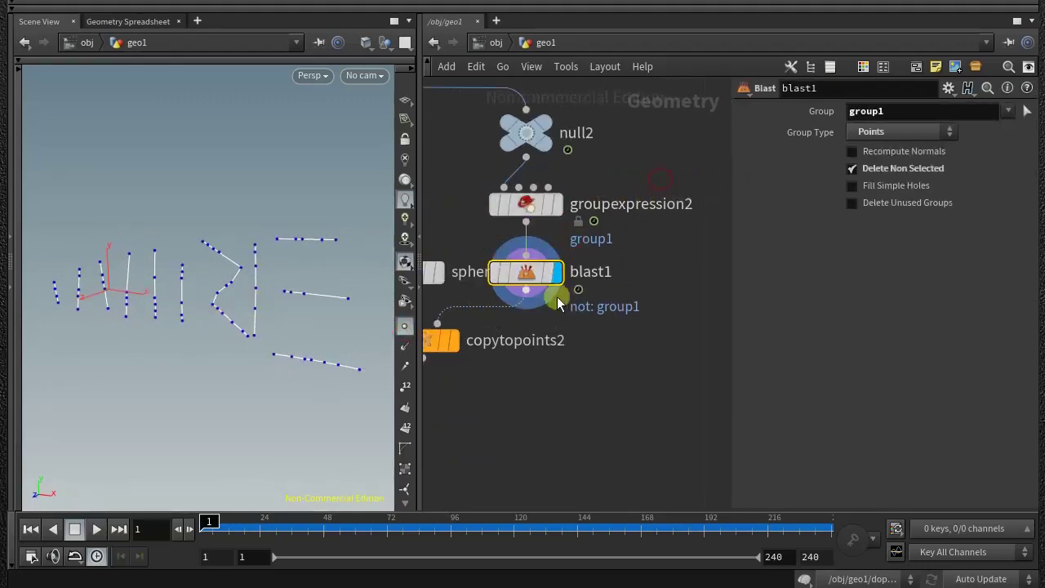
pyautogui.moveTo(557, 298); pyautogui.dragTo(719, 295, button='middle')
pyautogui.press('p')
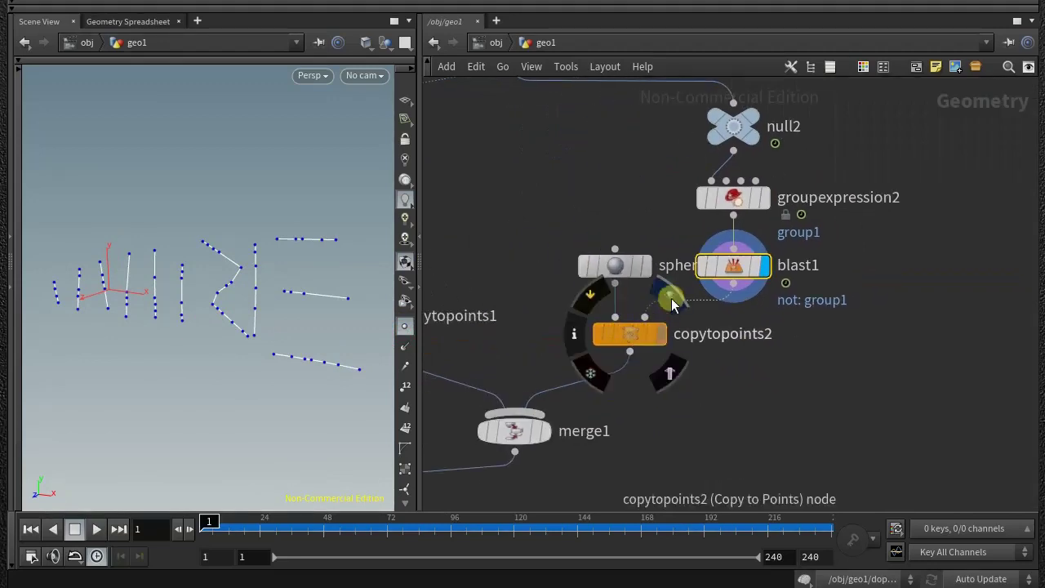
pyautogui.click(660, 333)
pyautogui.moveTo(211, 282); pyautogui.dragTo(338, 290)
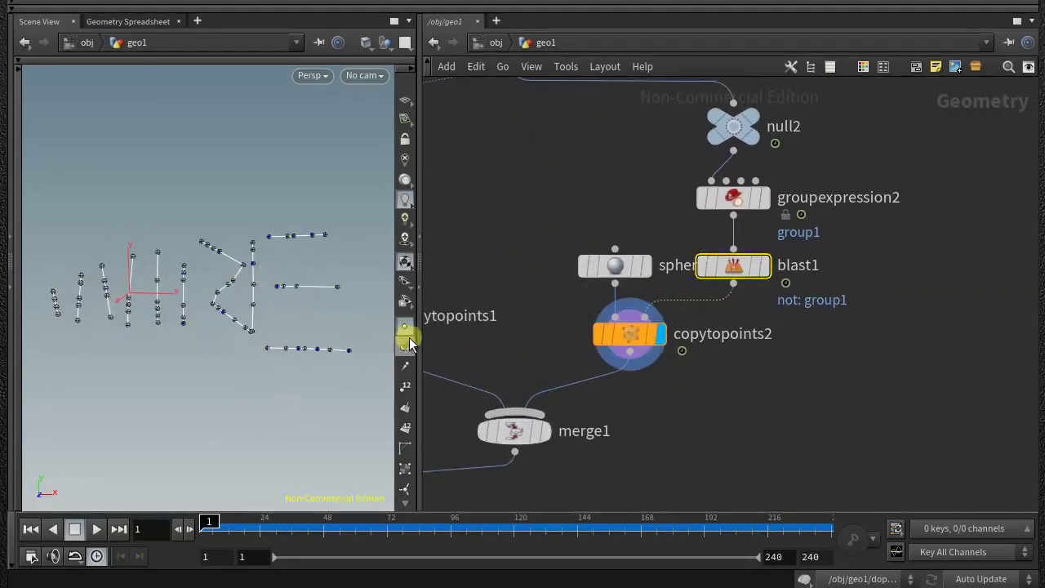
# - Compare copytopoints1 and copytopoints2, then display the merged spheres from merge1
pyautogui.moveTo(490, 299); pyautogui.dragTo(660, 270, button='middle')
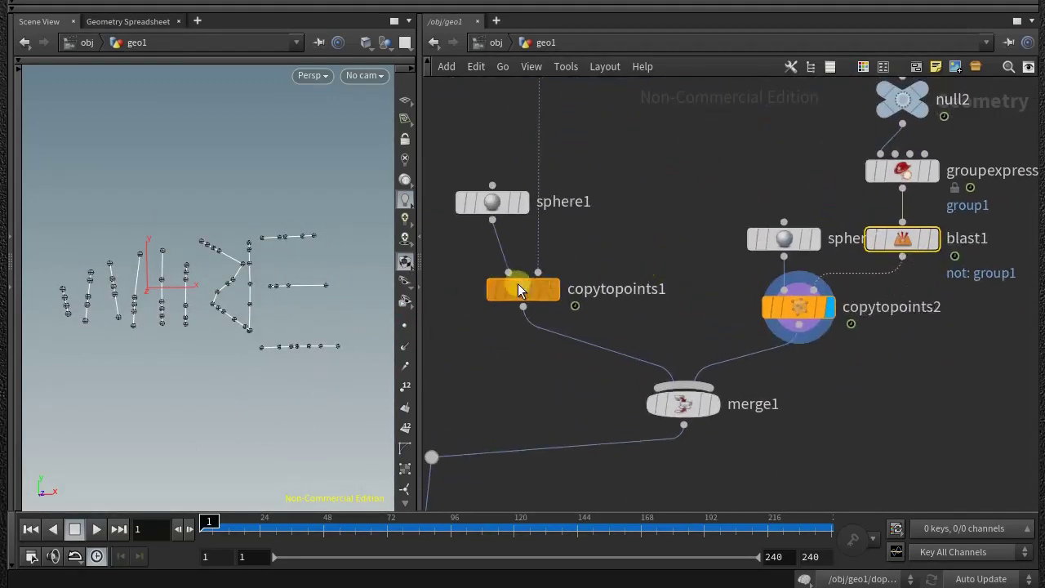
pyautogui.click(554, 289)
pyautogui.click(829, 307)
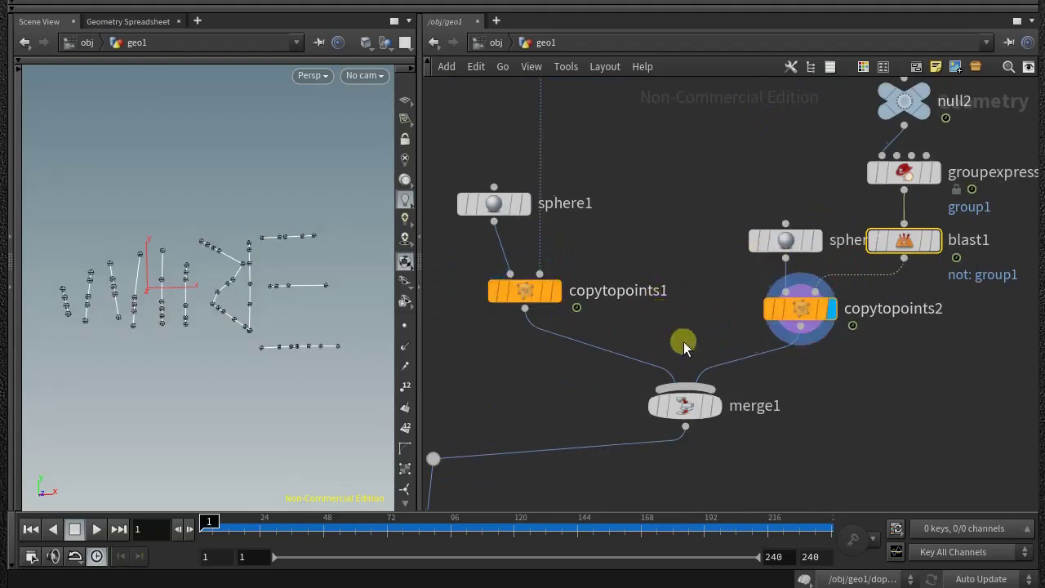
pyautogui.moveTo(684, 341); pyautogui.dragTo(641, 250, button='middle')
pyautogui.click(640, 314)
pyautogui.click(683, 276)
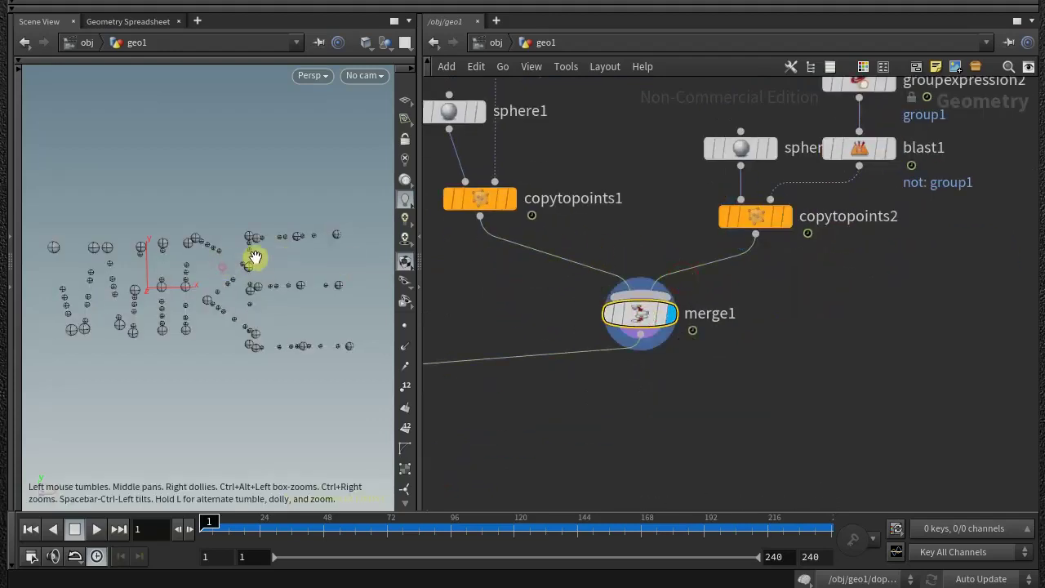
pyautogui.moveTo(152, 261); pyautogui.dragTo(252, 262)
pyautogui.moveTo(444, 285); pyautogui.dragTo(695, 256, button='middle')
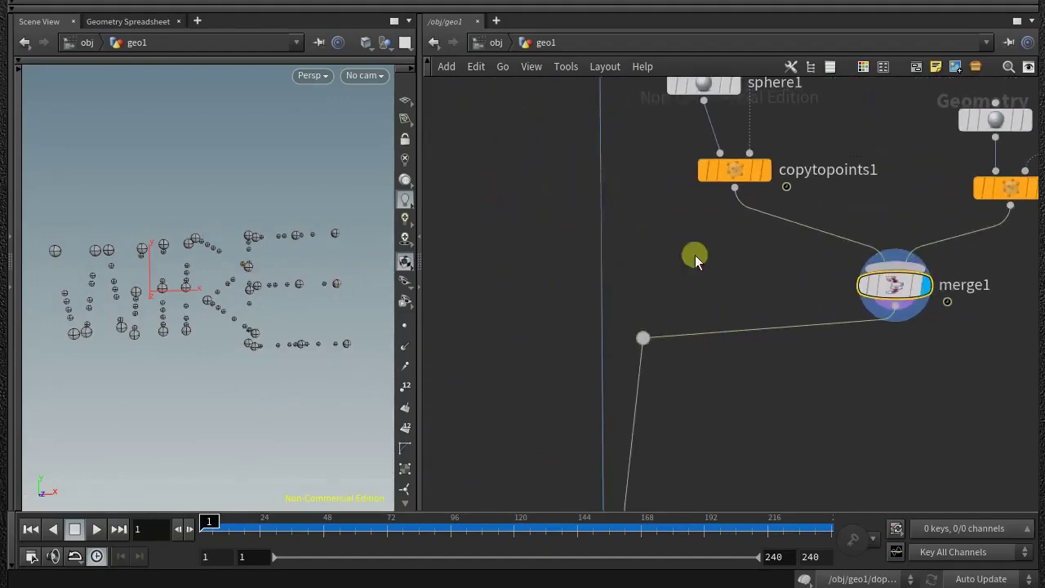
pyautogui.scroll(-3, 530, 396)
pyautogui.scroll(3, 530, 396)
# - Display merge2, widen the viewport, and play the WIRE simulation while orbiting
pyautogui.click(684, 325)
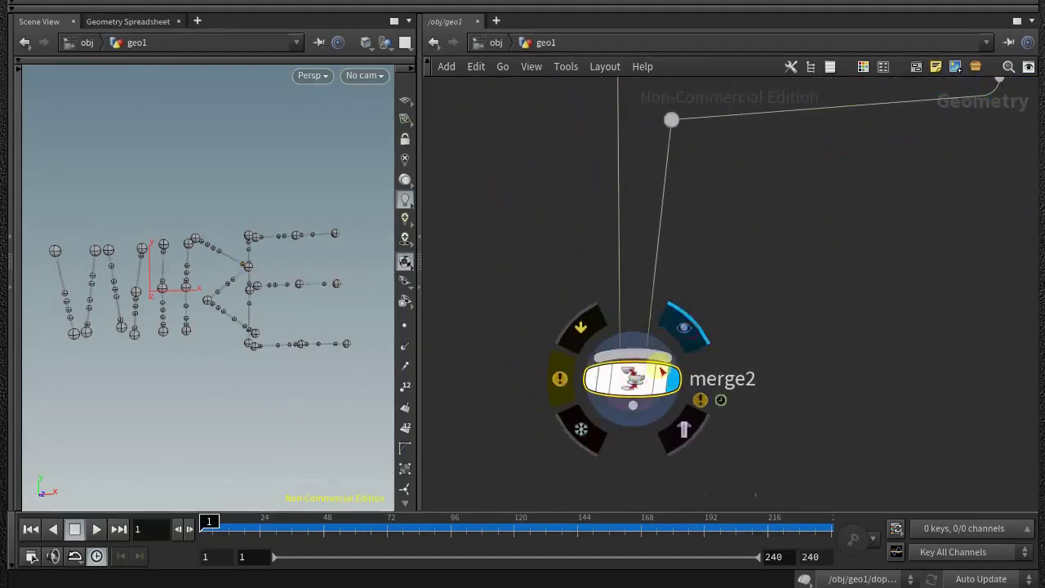
pyautogui.moveTo(424, 228); pyautogui.dragTo(614, 236)
pyautogui.click(96, 529)
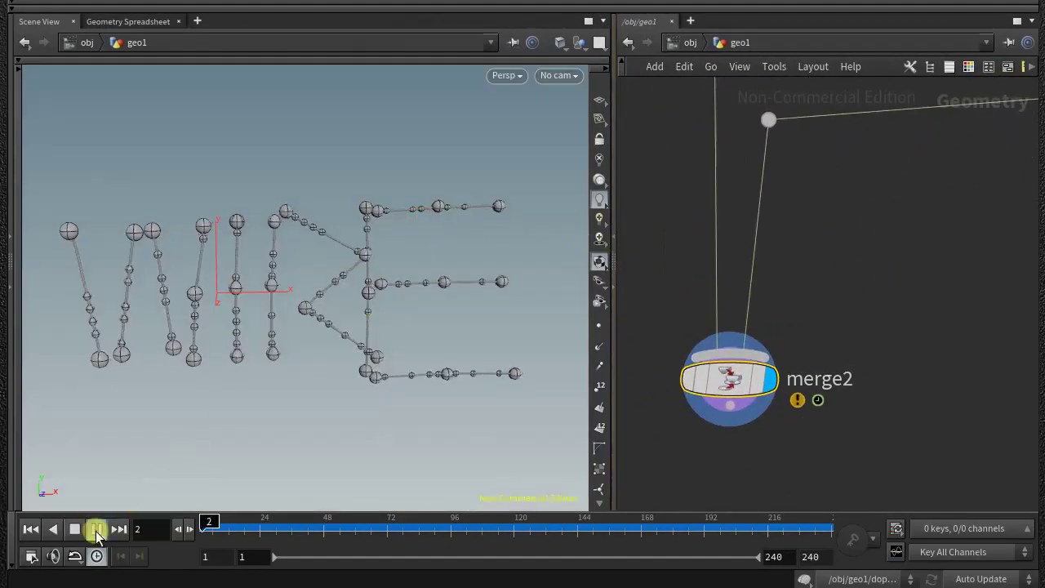
pyautogui.moveTo(350, 275)
pyautogui.mouseDown()
pyautogui.moveTo(281, 283)
pyautogui.moveTo(238, 261)
pyautogui.moveTo(331, 241)
pyautogui.moveTo(256, 243)
pyautogui.moveTo(359, 229)
pyautogui.moveTo(413, 238)
pyautogui.moveTo(294, 245)
pyautogui.moveTo(376, 263)
pyautogui.moveTo(348, 329)
pyautogui.moveTo(357, 329)
pyautogui.moveTo(377, 277)
pyautogui.moveTo(338, 287)
pyautogui.moveTo(345, 318)
pyautogui.moveTo(349, 278)
pyautogui.mouseUp()
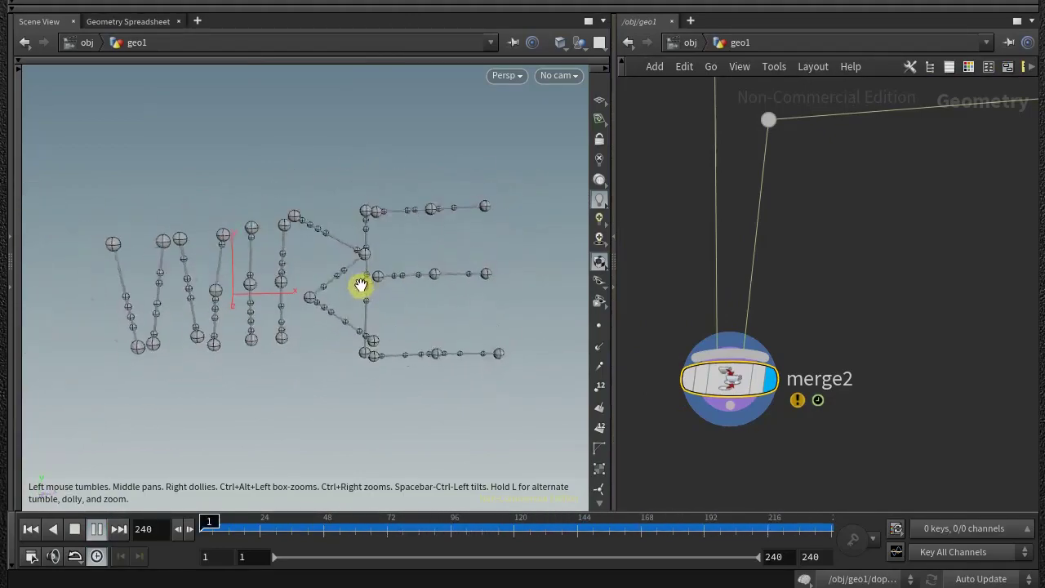
# - Set the viewport background Color Scheme to Dark in Display Options
pyautogui.press('d')
pyautogui.click(464, 124)
pyautogui.click(204, 145)
pyautogui.click(198, 175)
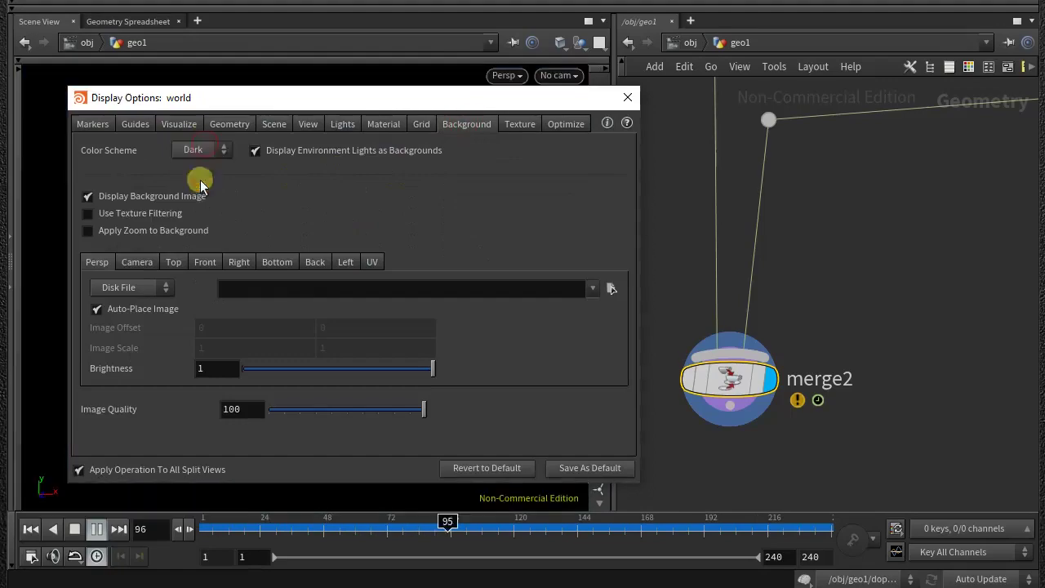
pyautogui.click(627, 98)
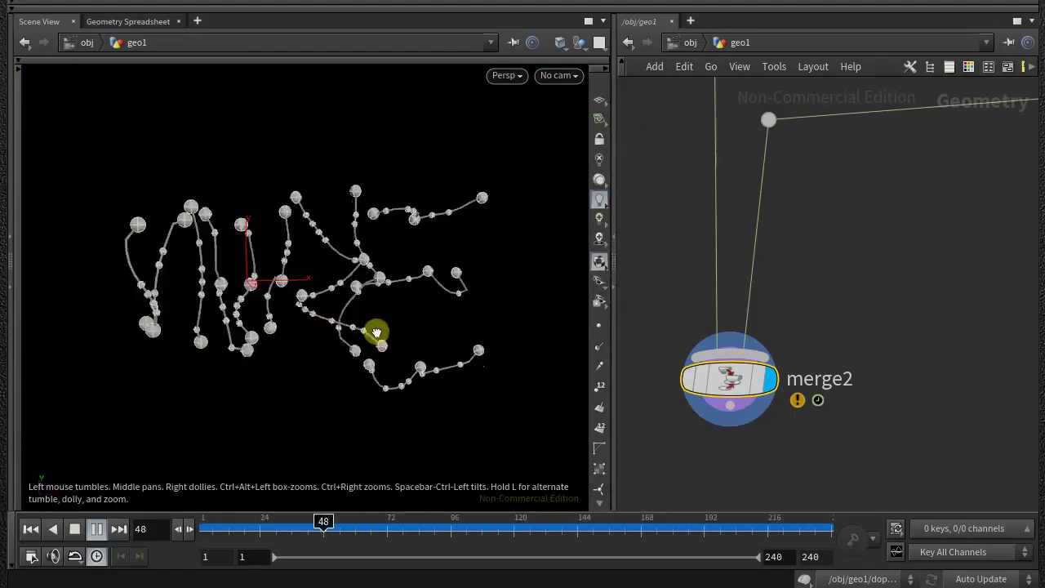
# - Recentre the network and move up to the /obj level showing geo1
pyautogui.scroll(-5, 696, 159)
pyautogui.scroll(2, 677, 221)
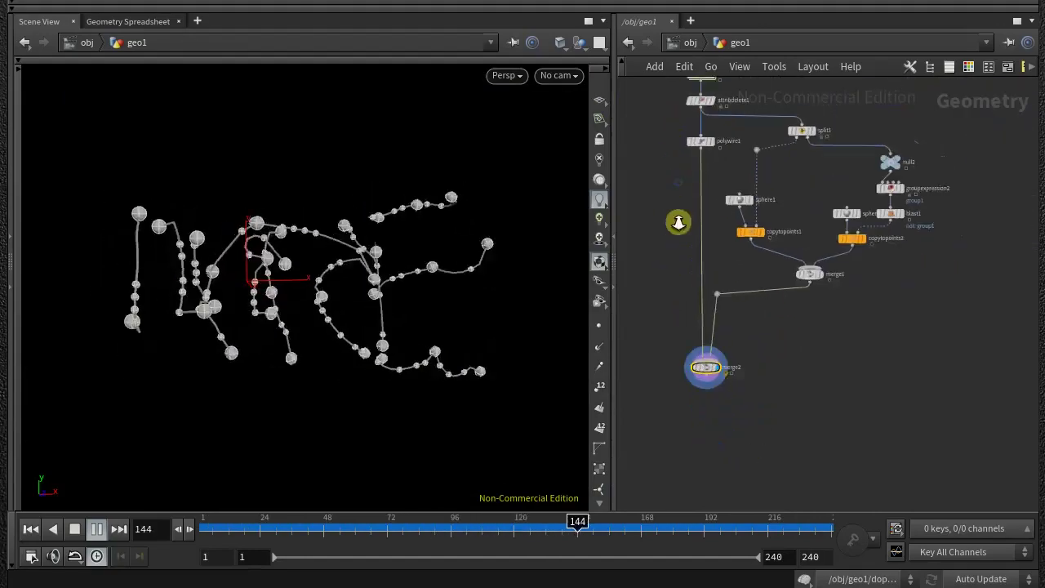
pyautogui.moveTo(676, 255); pyautogui.dragTo(740, 358, button='middle')
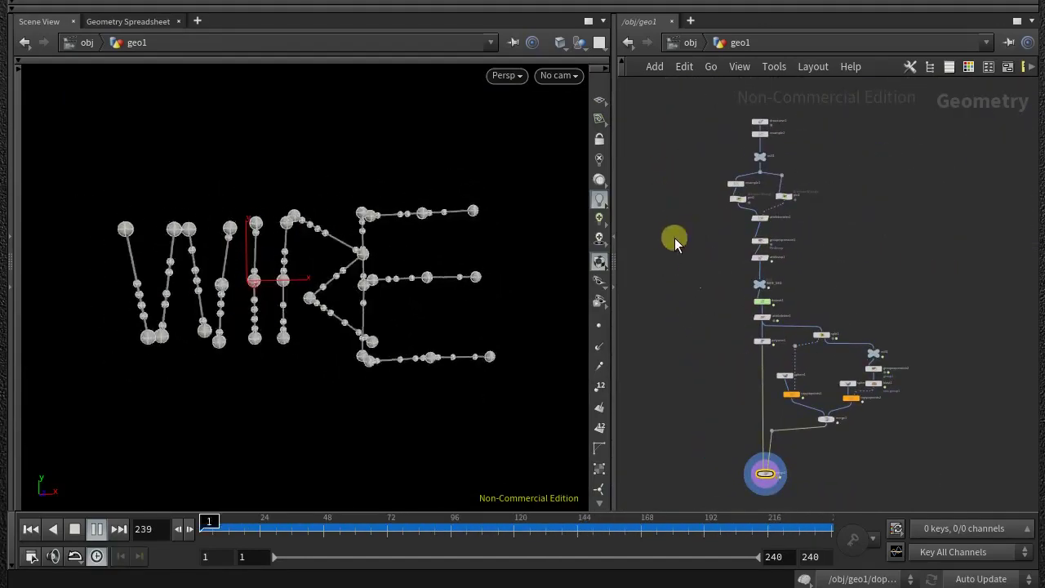
pyautogui.click(686, 44)
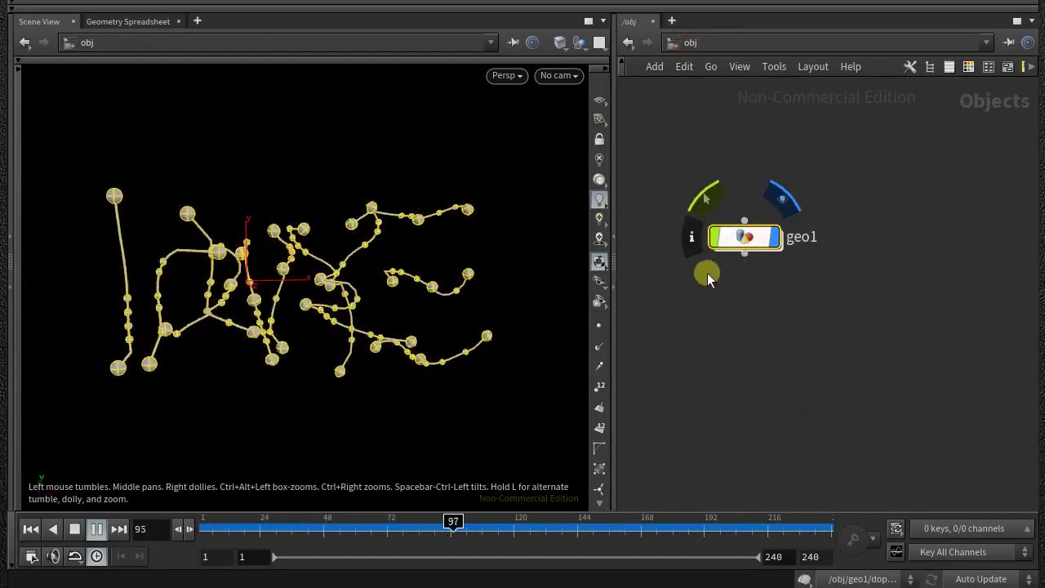
pyautogui.moveTo(409, 260)
pyautogui.mouseDown()
pyautogui.moveTo(361, 217)
pyautogui.moveTo(420, 227)
pyautogui.moveTo(327, 241)
pyautogui.moveTo(291, 261)
pyautogui.moveTo(304, 317)
pyautogui.mouseUp()
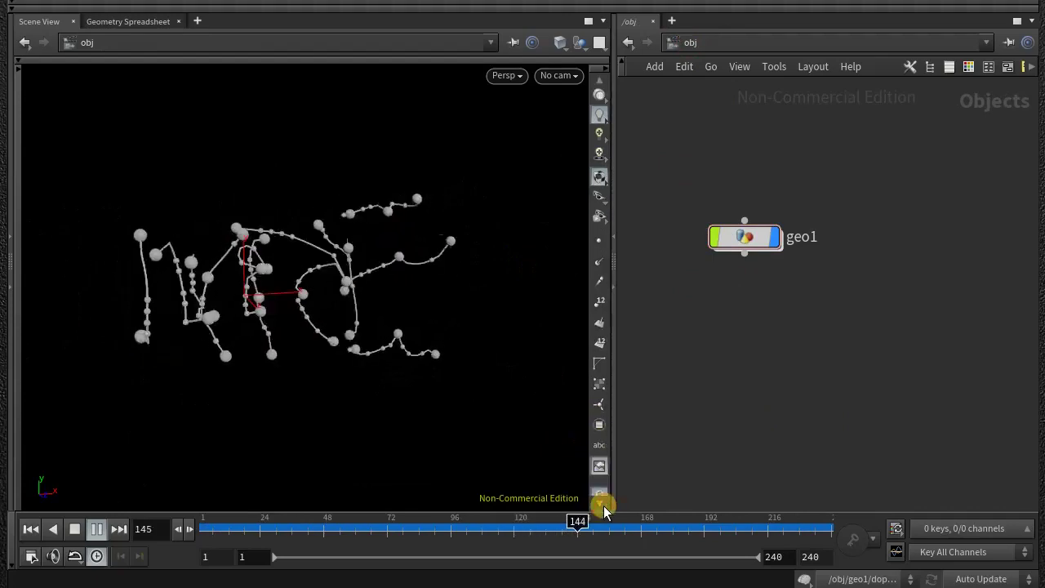
# - Set the viewport Color Scheme back to Light and stop playback at frame 1
pyautogui.click(599, 489)
pyautogui.click(197, 170)
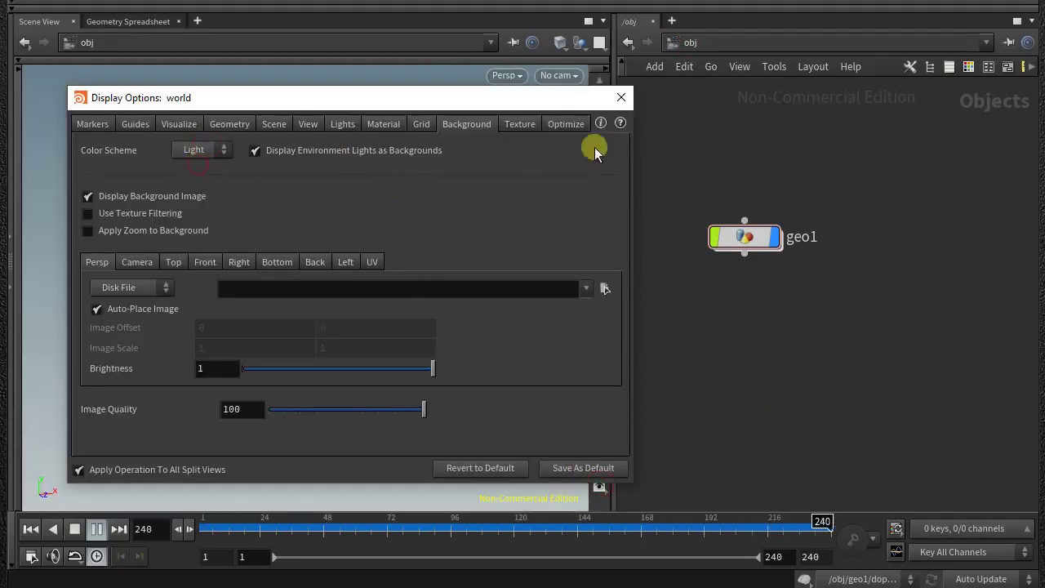
pyautogui.click(621, 97)
pyautogui.click(743, 237)
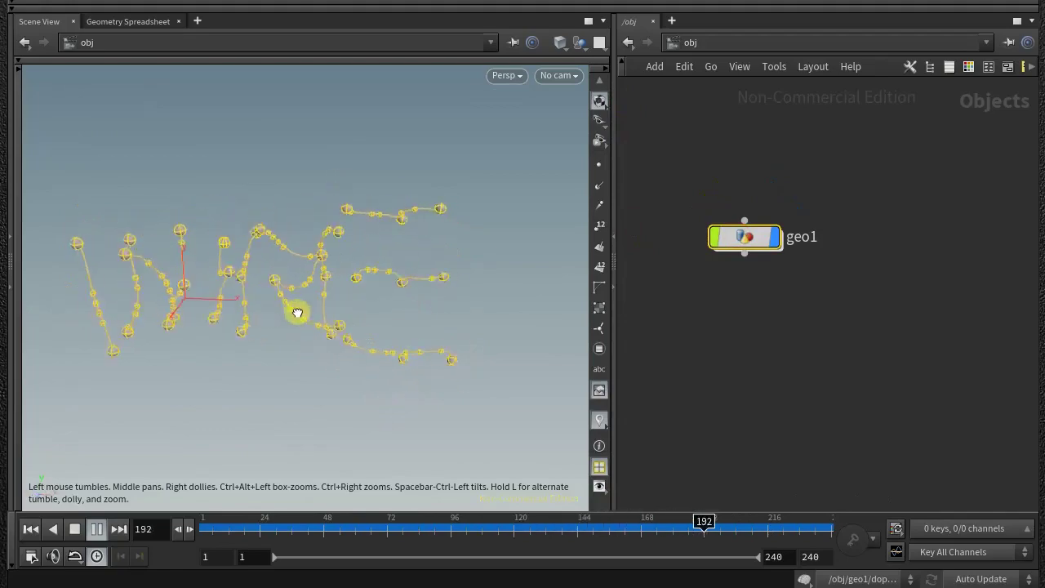
pyautogui.click(97, 529)
pyautogui.click(29, 530)
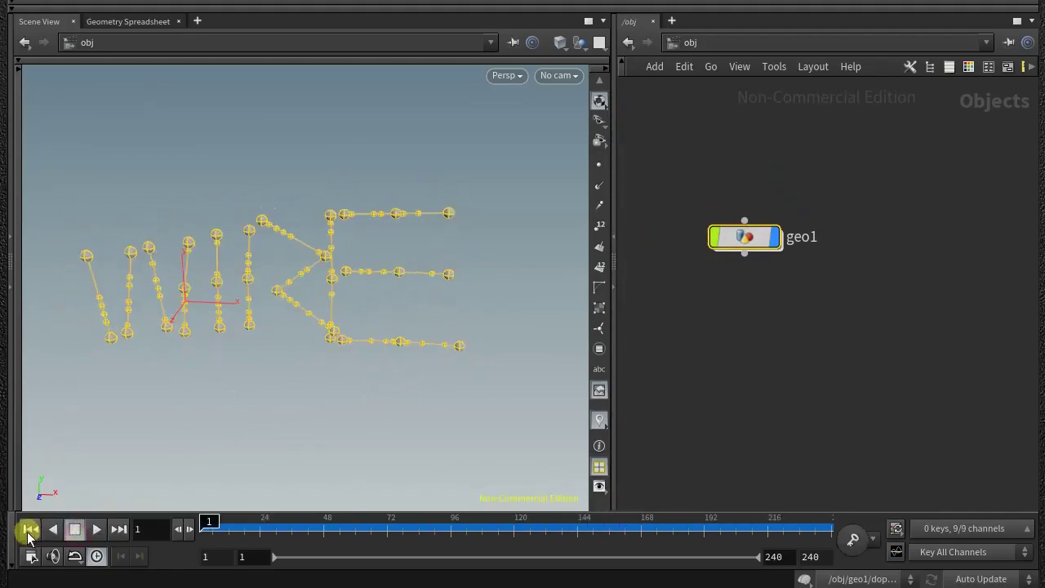
pyautogui.moveTo(349, 311); pyautogui.dragTo(420, 302)
# - Enter geo1, enlarge the network pane, and zoom to show all its nodes
pyautogui.doubleClick(743, 237)
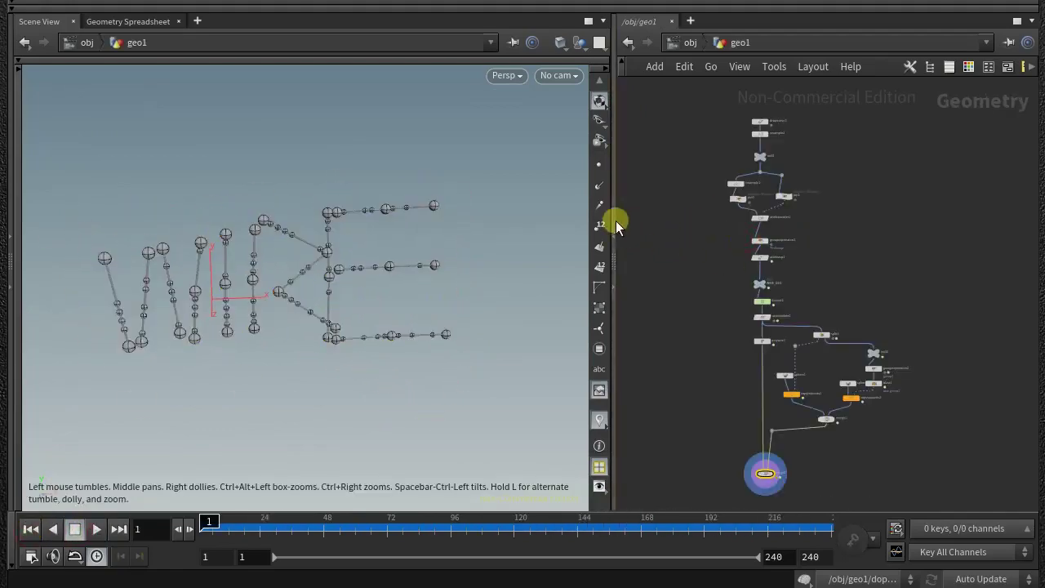
pyautogui.moveTo(617, 226); pyautogui.dragTo(384, 226)
pyautogui.scroll(5, 509, 252)
pyautogui.moveTo(590, 220)
pyautogui.mouseDown(button='middle')
pyautogui.moveTo(472, 400)
pyautogui.moveTo(485, 323)
pyautogui.mouseUp(button='middle')
pyautogui.scroll(-5, 472, 400)
pyautogui.scroll(-5, 478, 267)
pyautogui.scroll(-5, 457, 431)
pyautogui.scroll(-5, 432, 315)
pyautogui.click(496, 66)
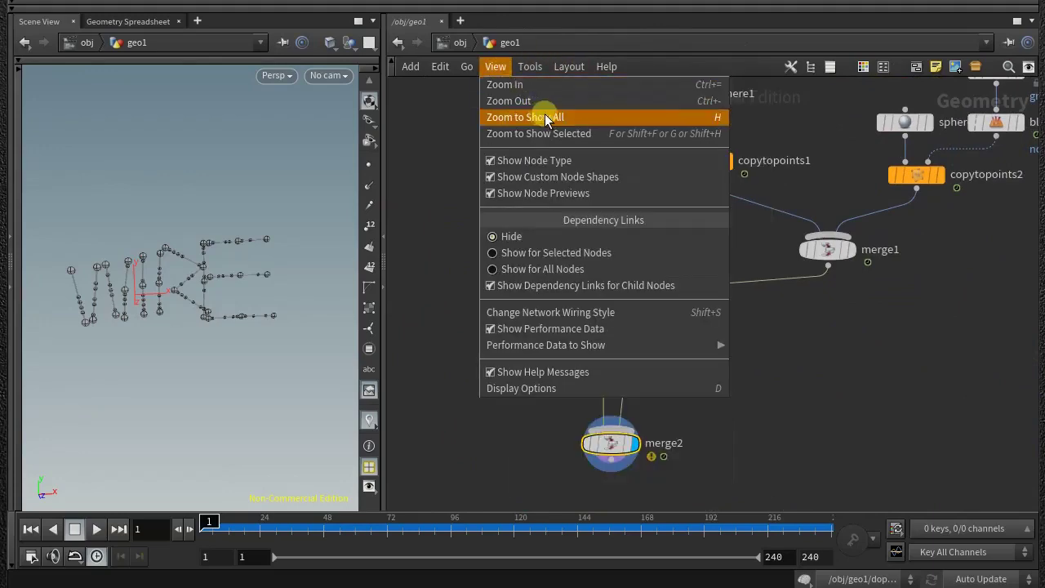
pyautogui.click(539, 117)
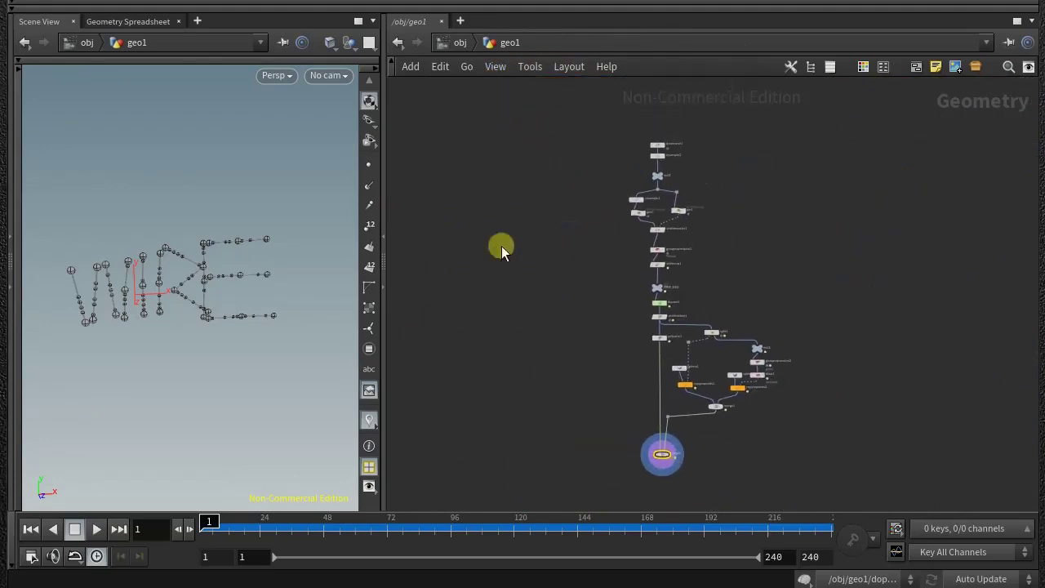